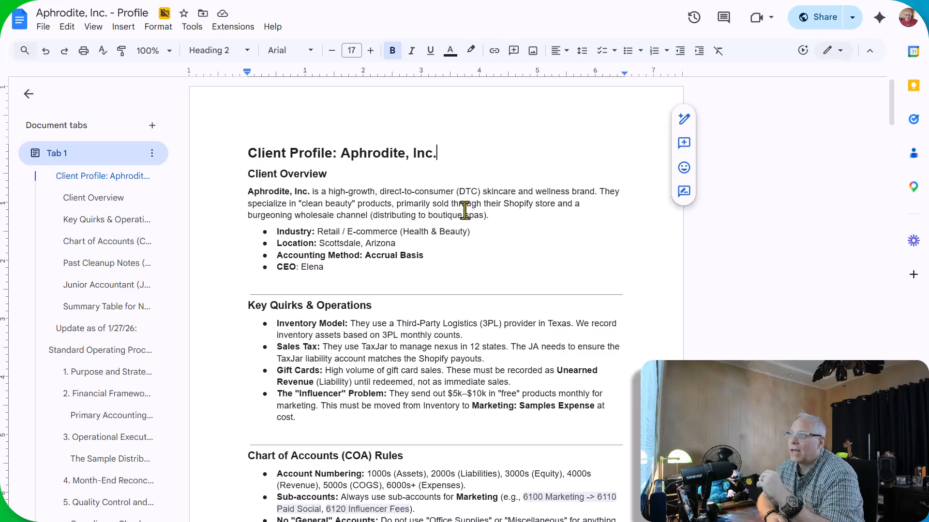
Review the Aphrodite, Inc. client profile document from the overview through the standard operating procedure
click(498, 215)
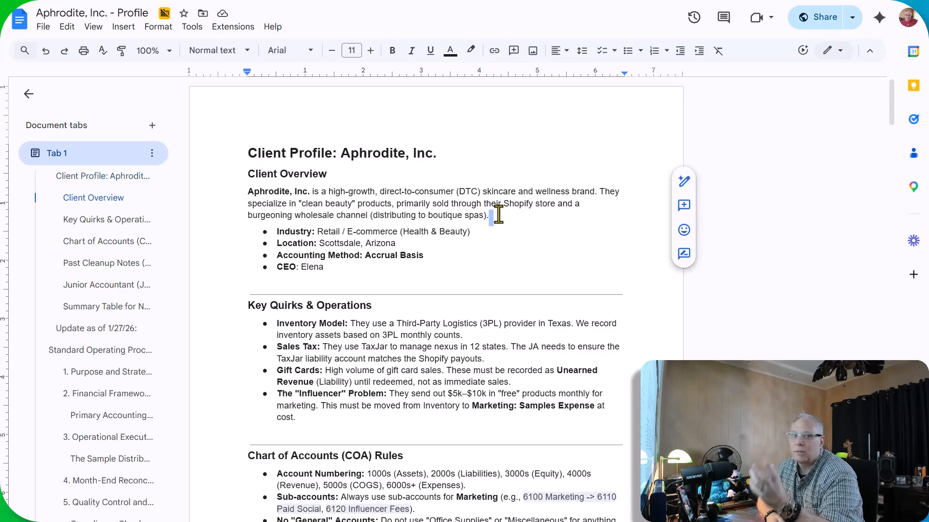
scroll(395, 285, down, 4)
scroll(395, 286, down, 20)
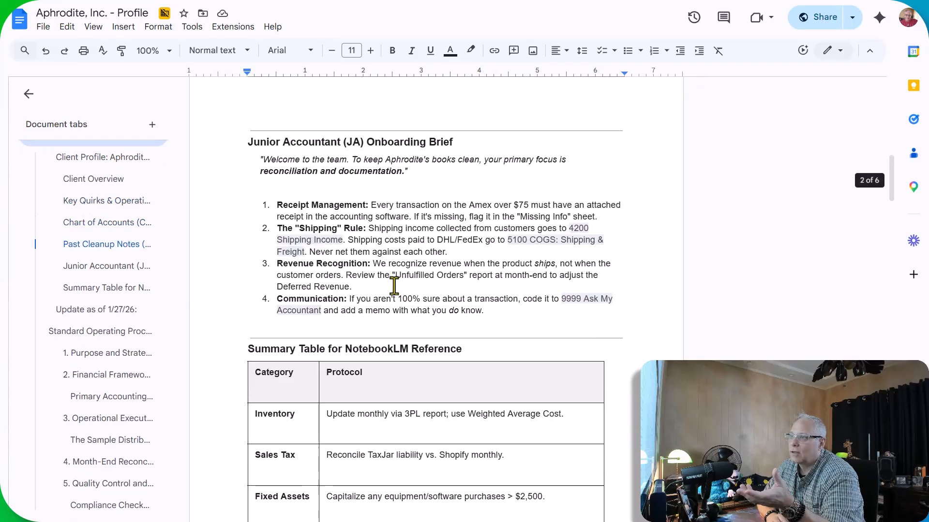
scroll(384, 296, down, 20)
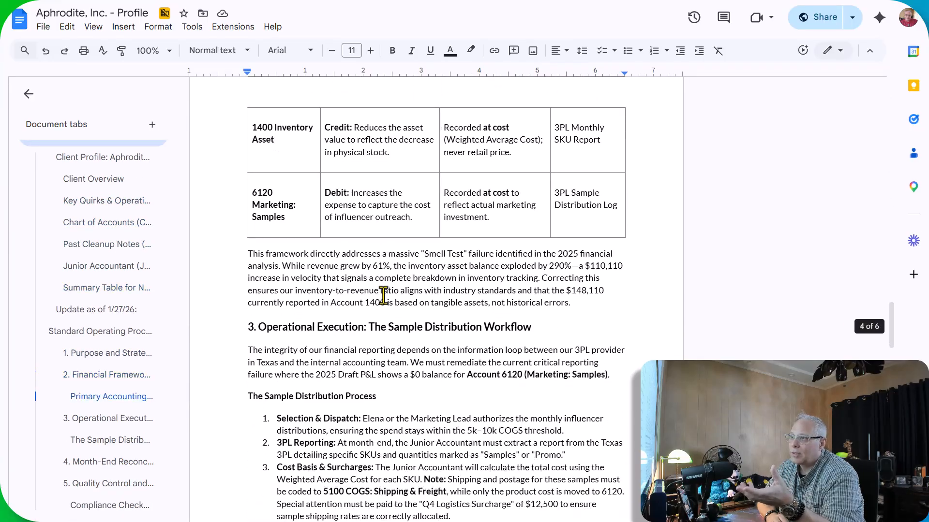
scroll(381, 295, down, 5)
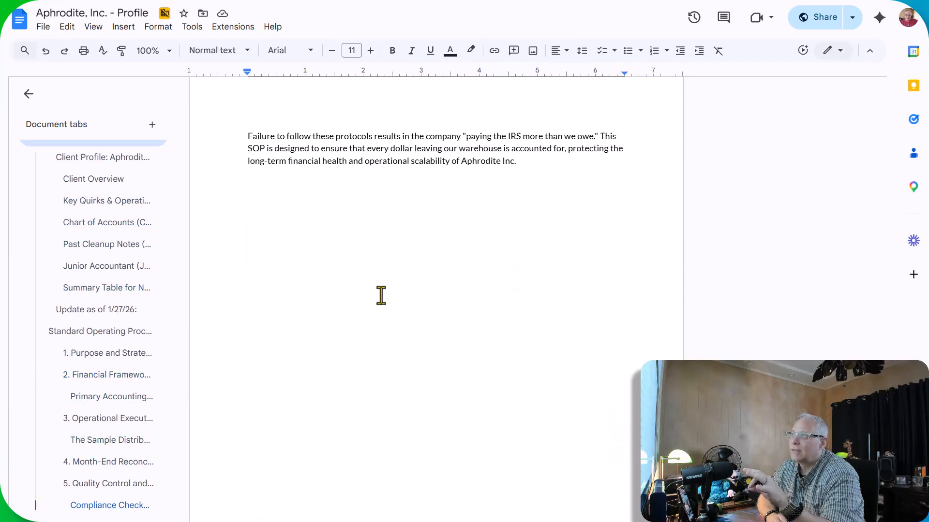
scroll(381, 294, up, 20)
scroll(387, 299, up, 20)
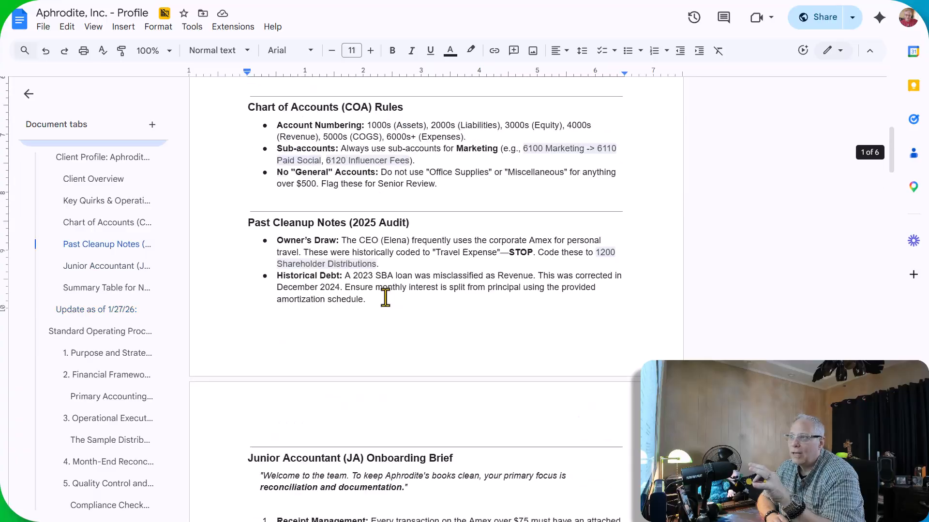
click(455, 154)
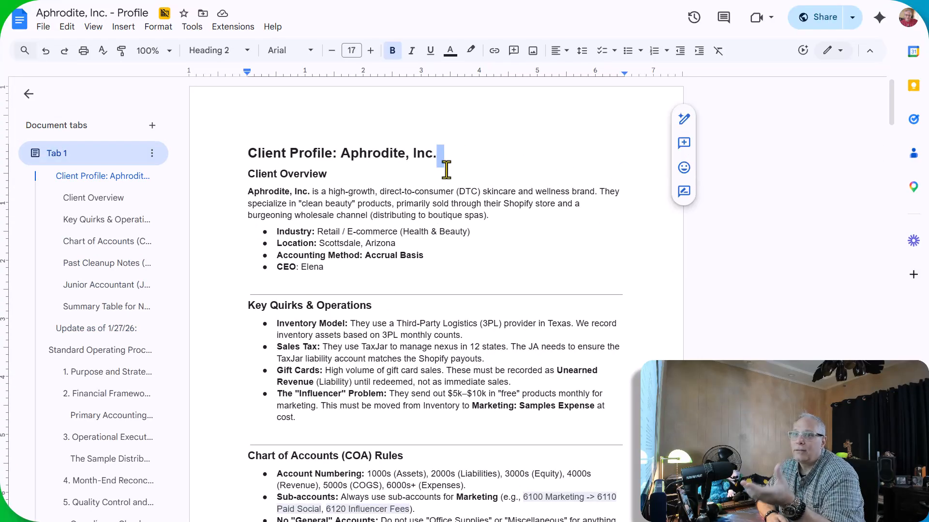
click(443, 162)
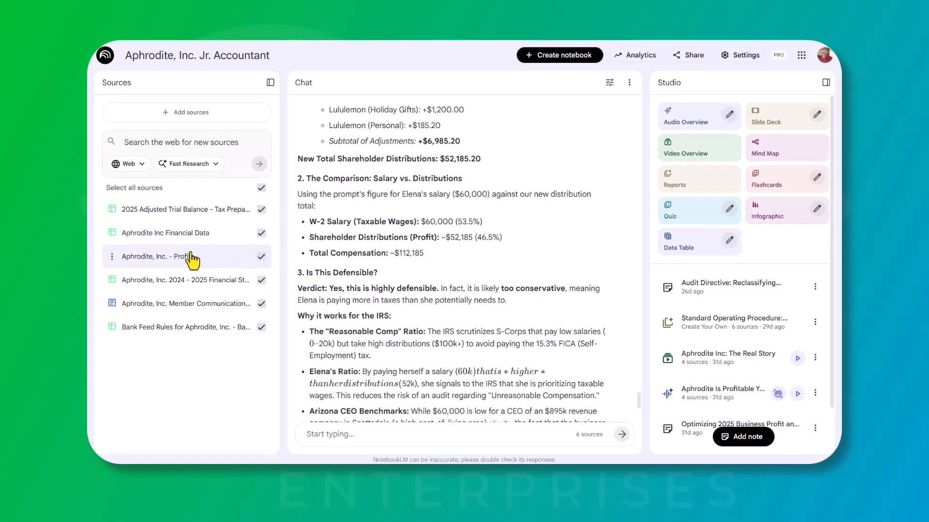
In the NotebookLM notebook, sync the Aphrodite, Inc. - Profile source with Google Drive and return to the source list
click(149, 262)
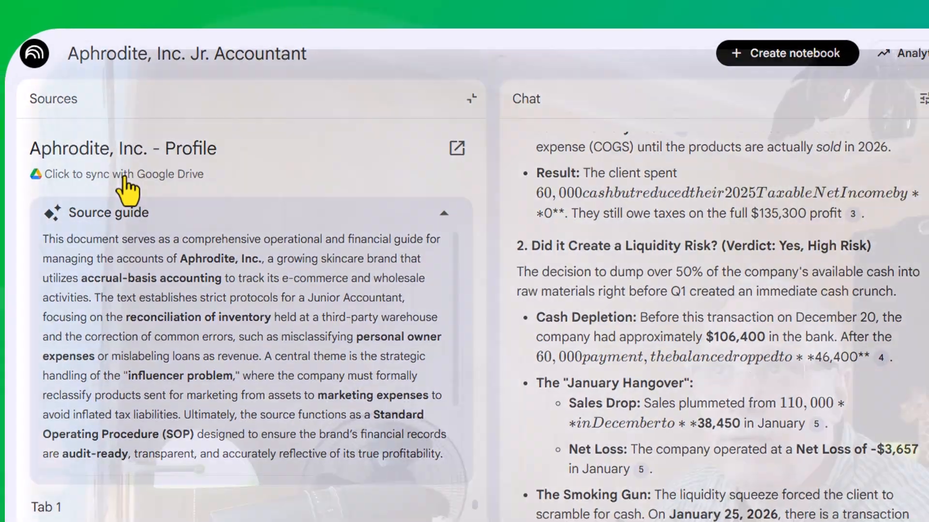
click(122, 176)
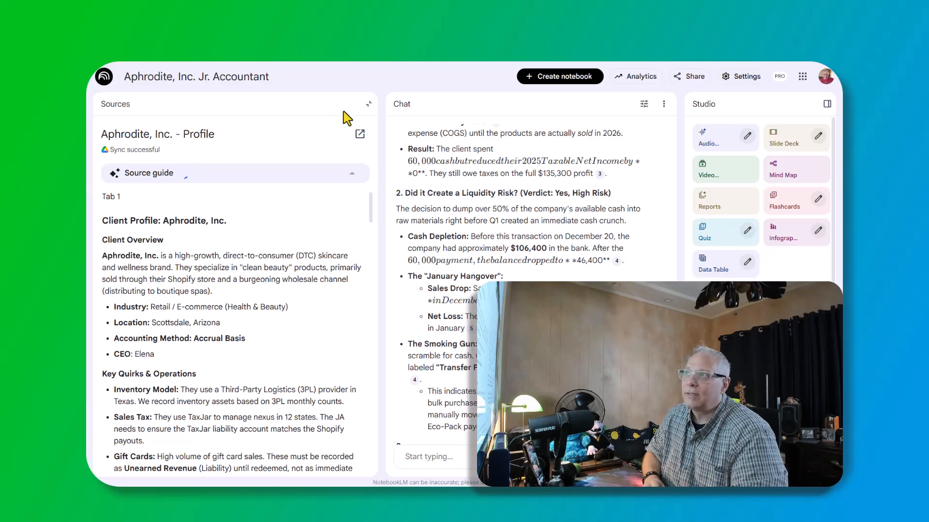
click(369, 104)
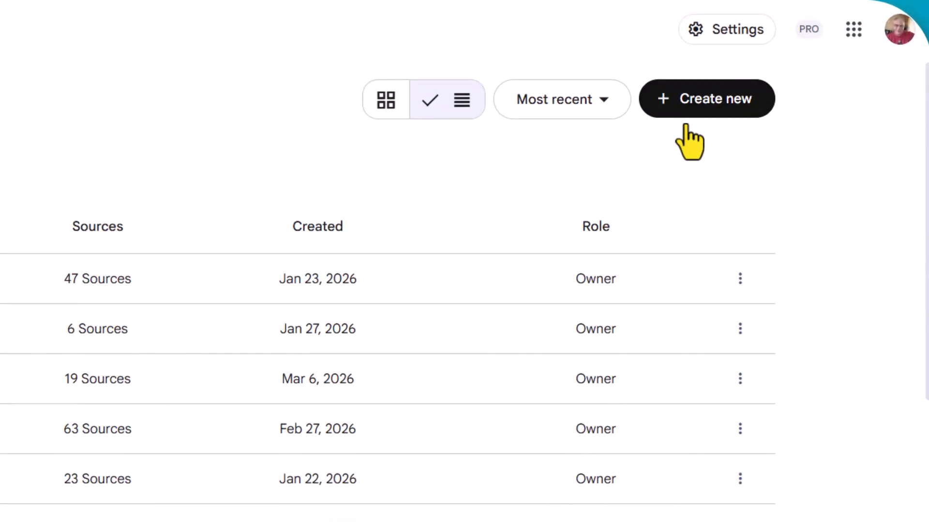
Create a new notebook without adding sources and title it "Aphrodite, Inc. (Video Copy)"
click(727, 116)
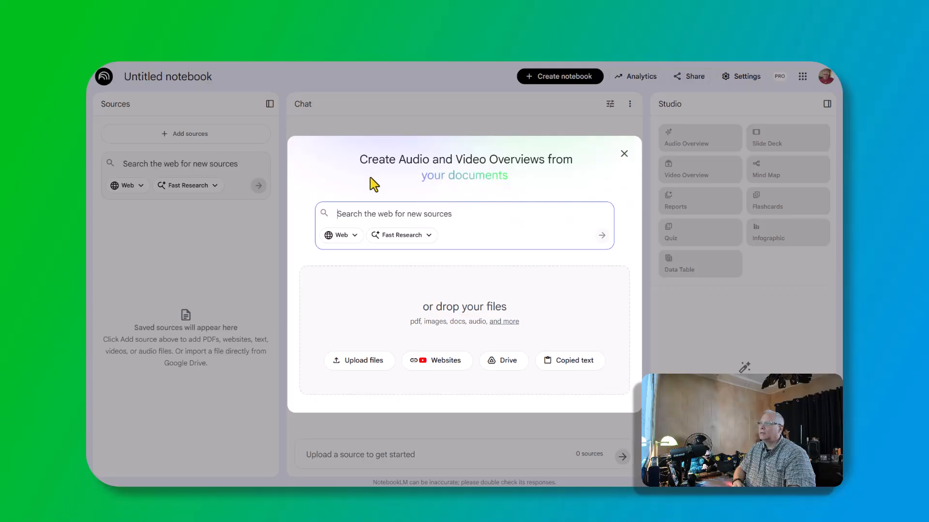
click(623, 155)
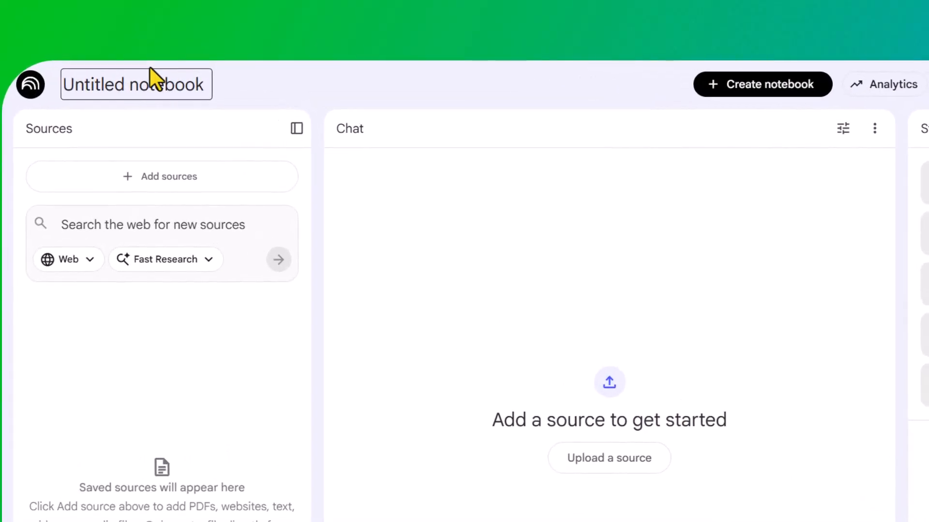
click(149, 67)
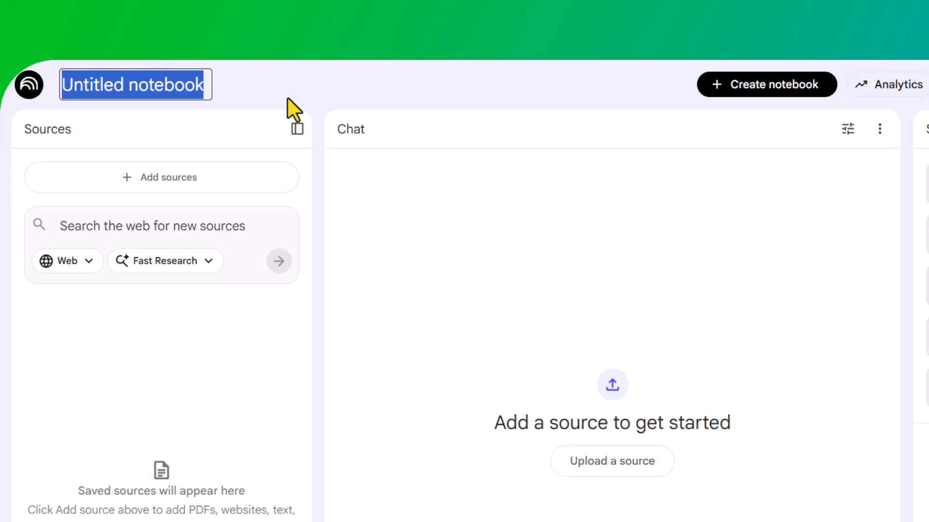
text(Aphr)
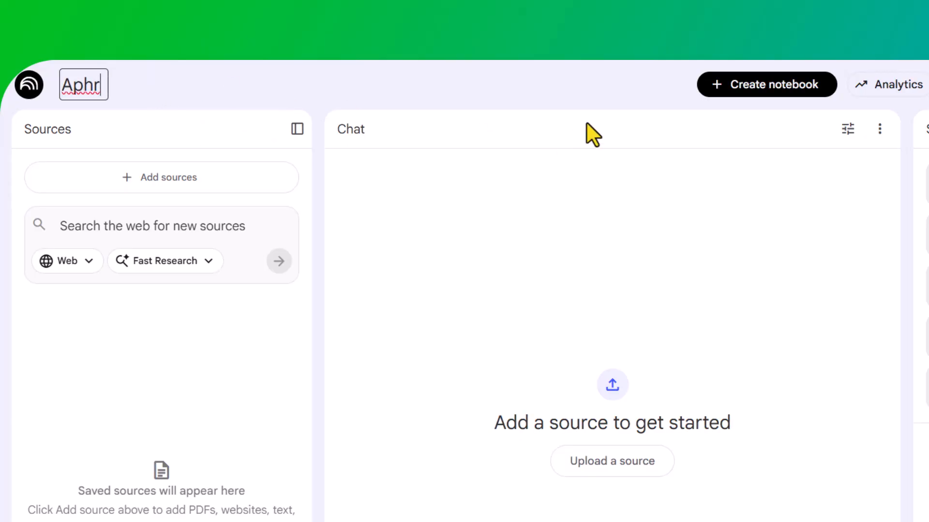
text(odite, Icn)
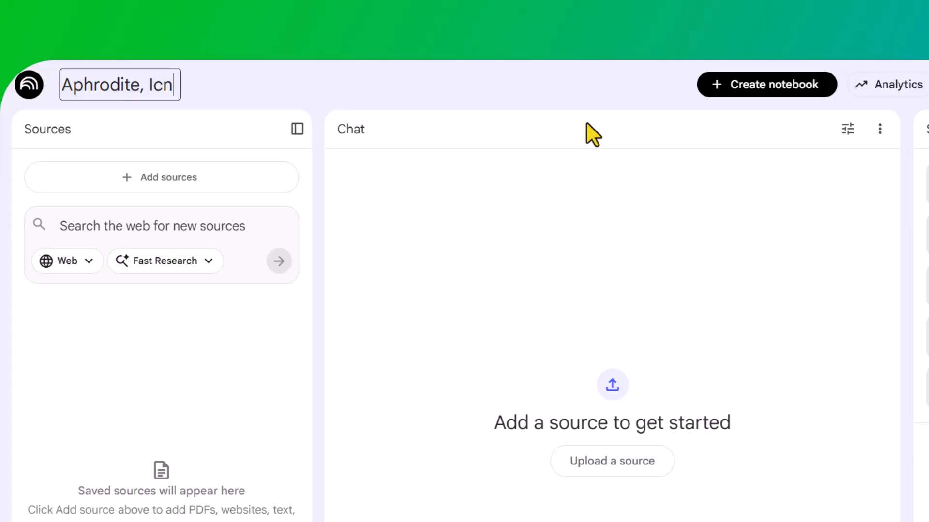
key(BackSpace)
key(BackSpace)
text(nc. (Videoe)
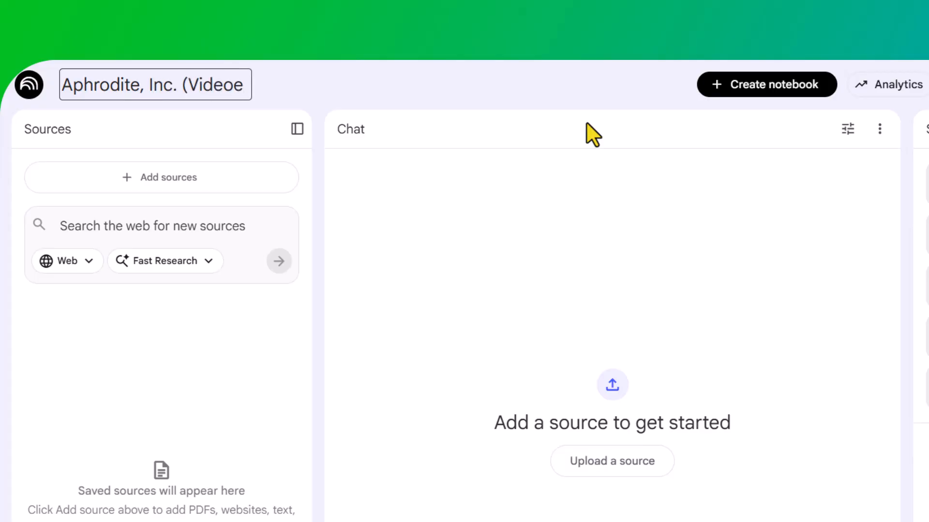
key(BackSpace)
key(BackSpace)
key(BackSpace)
text(eo Colpy)
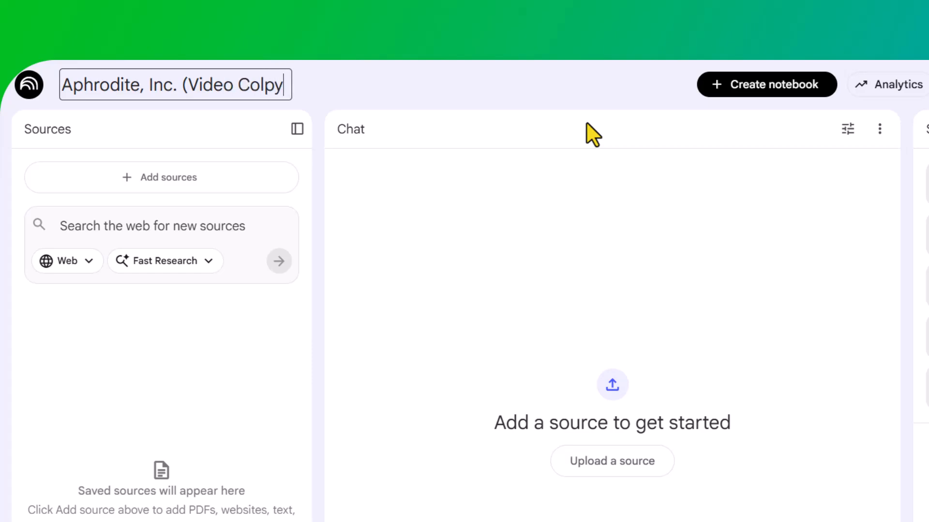
key(BackSpace)
key(BackSpace)
key(BackSpace)
text(py))
key(Return)
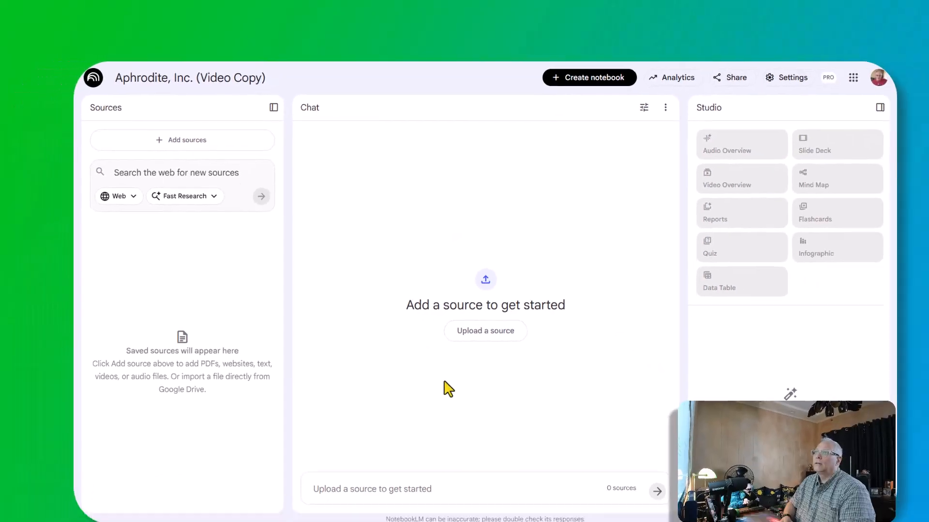
Upload the tax return file Source_1_Tax_Return_1120S.pdf as the notebook's first source
click(182, 140)
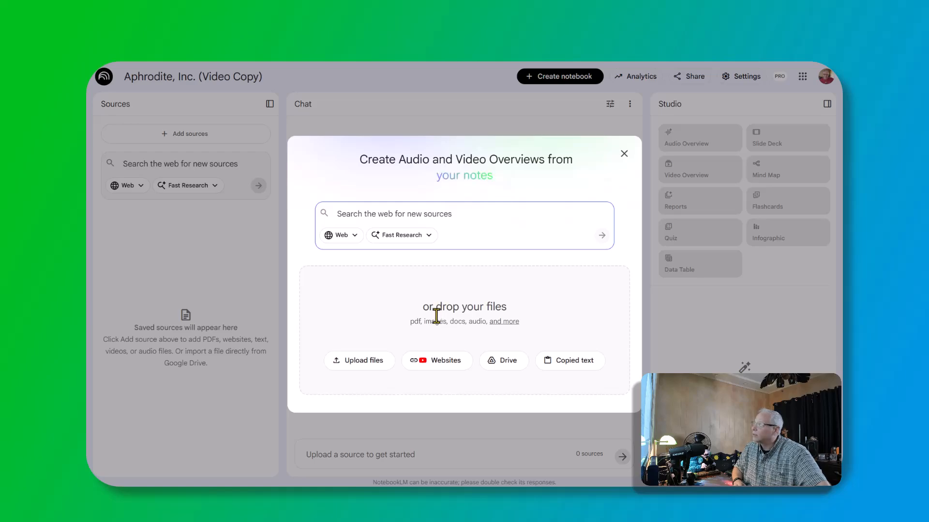
drag(537, 193, 402, 323)
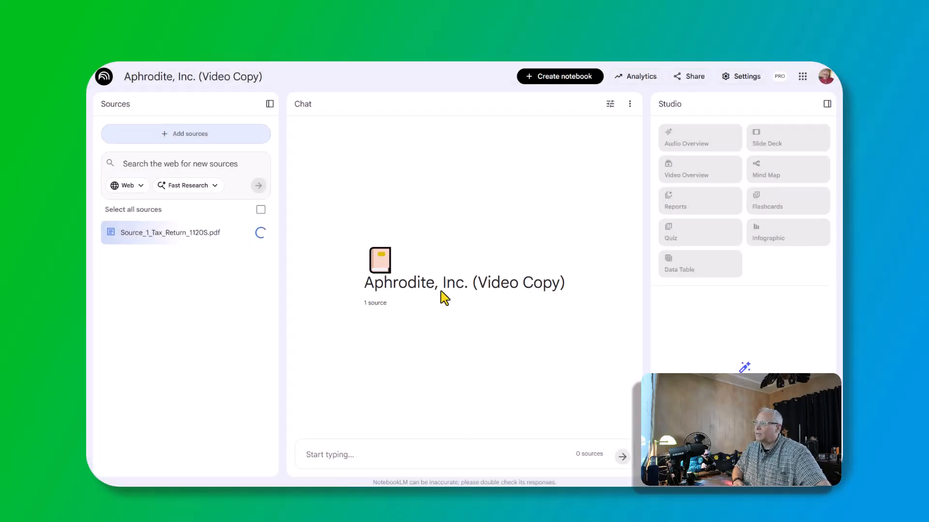
Add the Source_2_Internal_Ledger_QBO_Export spreadsheet from Google Drive as a source
click(185, 134)
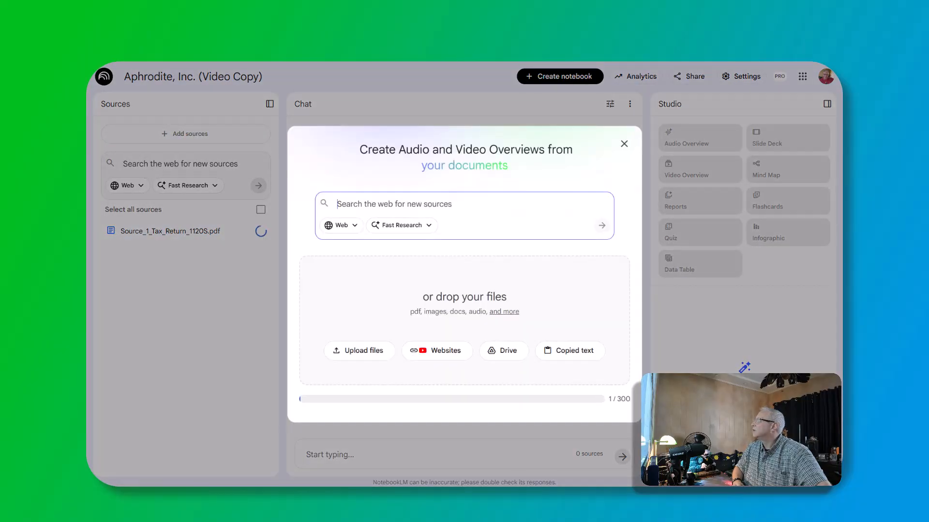
drag(532, 193, 415, 310)
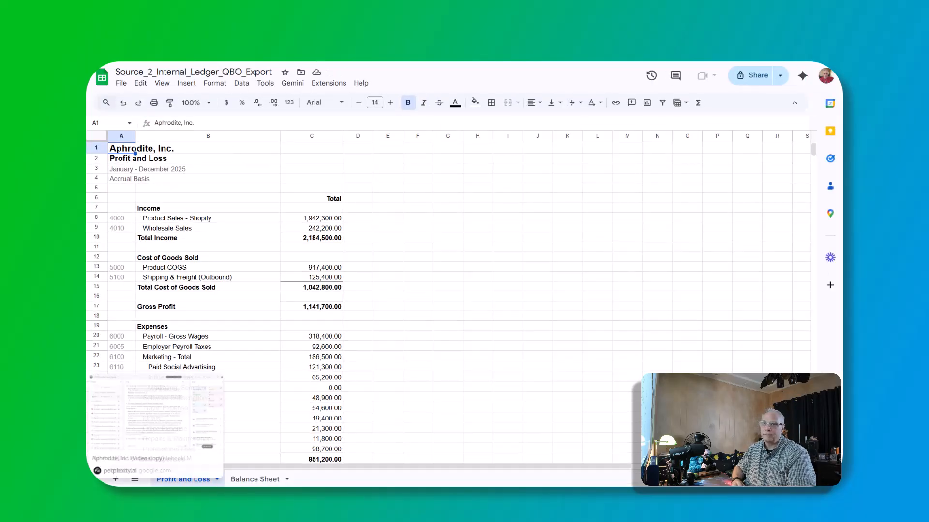
click(73, 320)
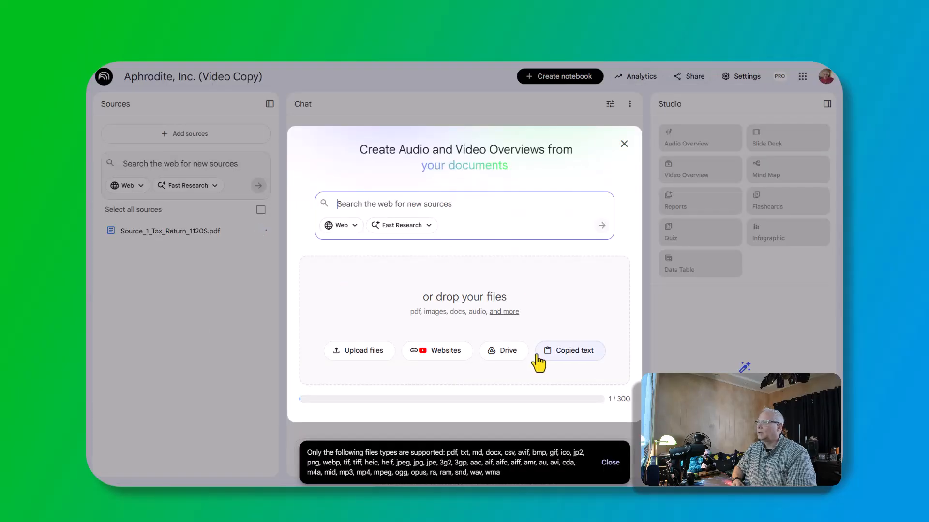
click(507, 353)
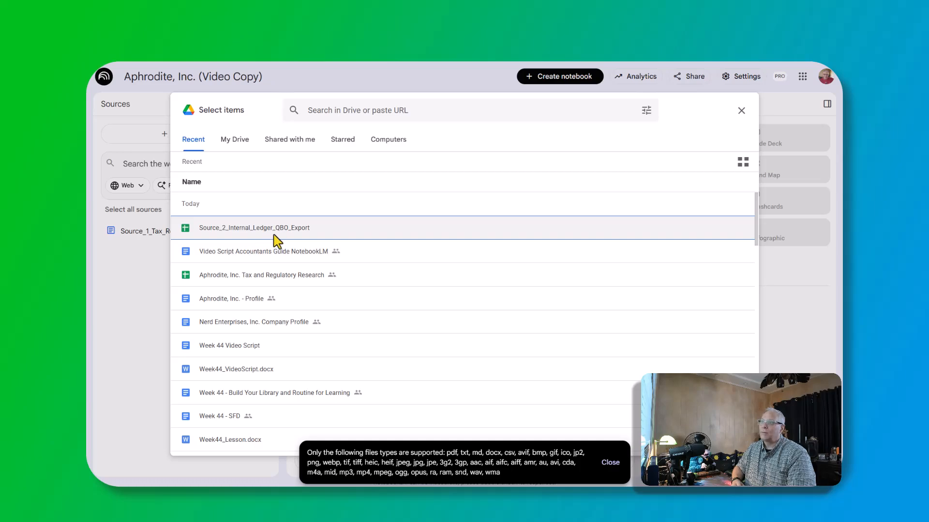
double_click(280, 235)
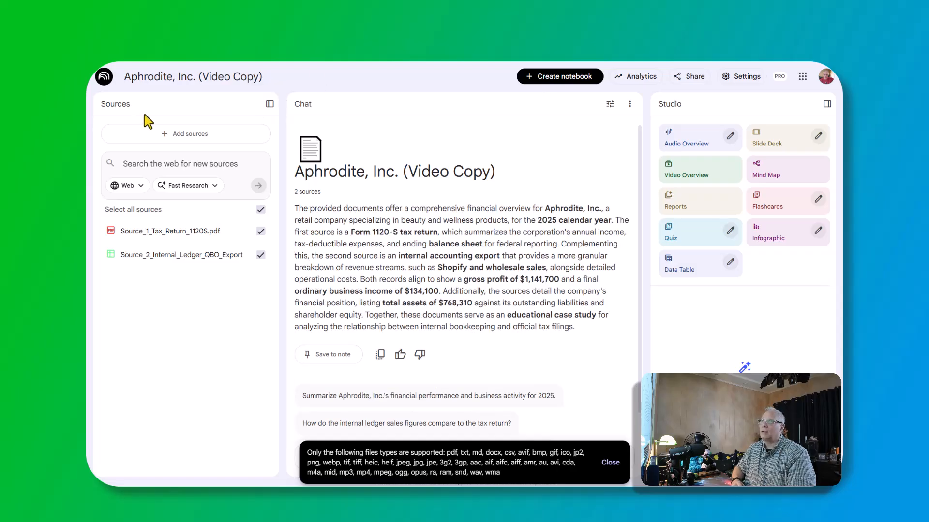
Upload the Source_3 wholesale expansion memo, Source_4 operations capacity snapshot and Source_5 client strategy call transcript files as sources
click(192, 133)
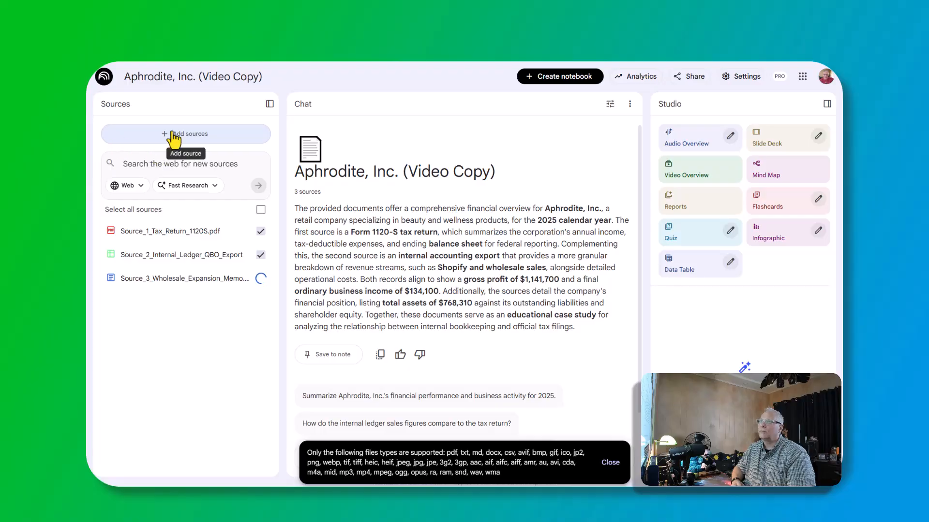
click(150, 135)
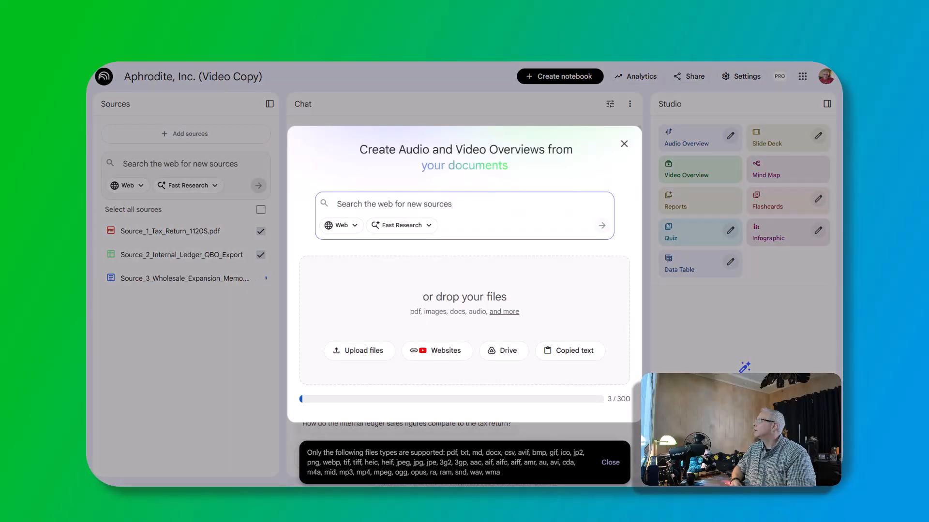
drag(498, 116, 449, 309)
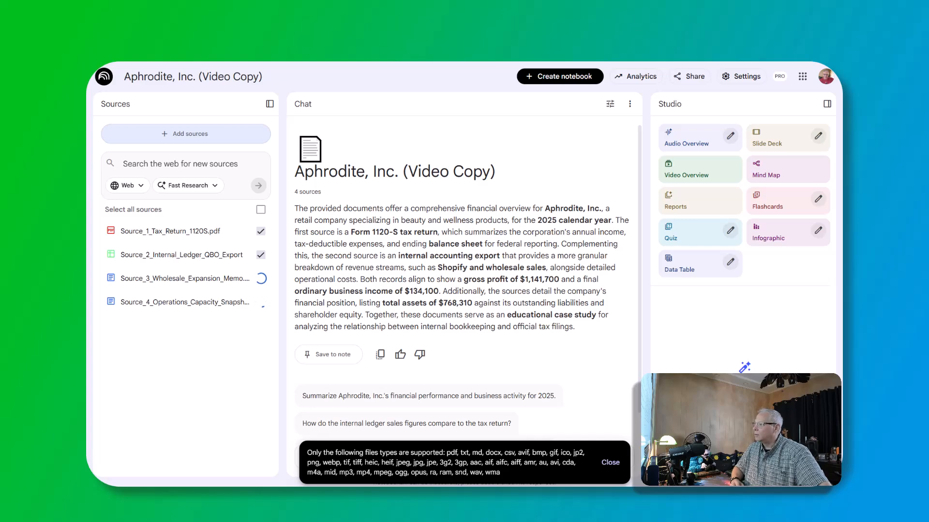
click(610, 462)
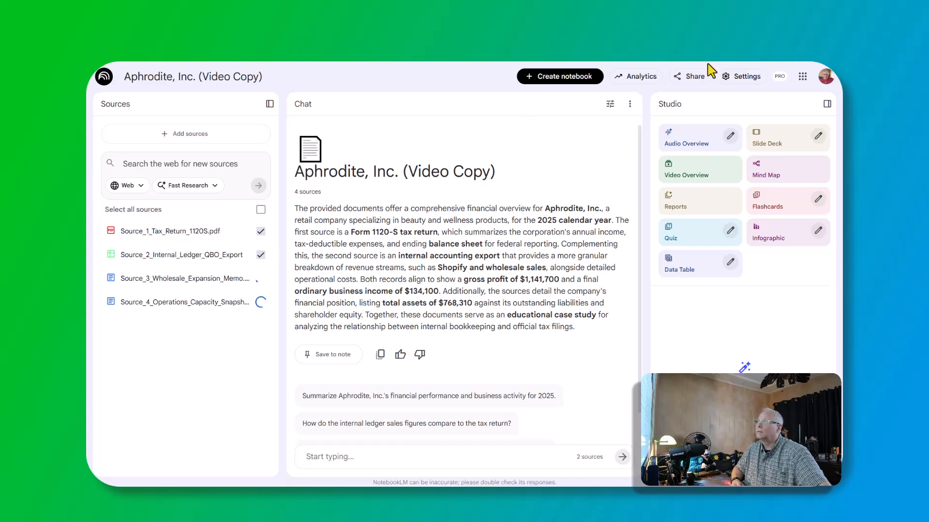
click(188, 135)
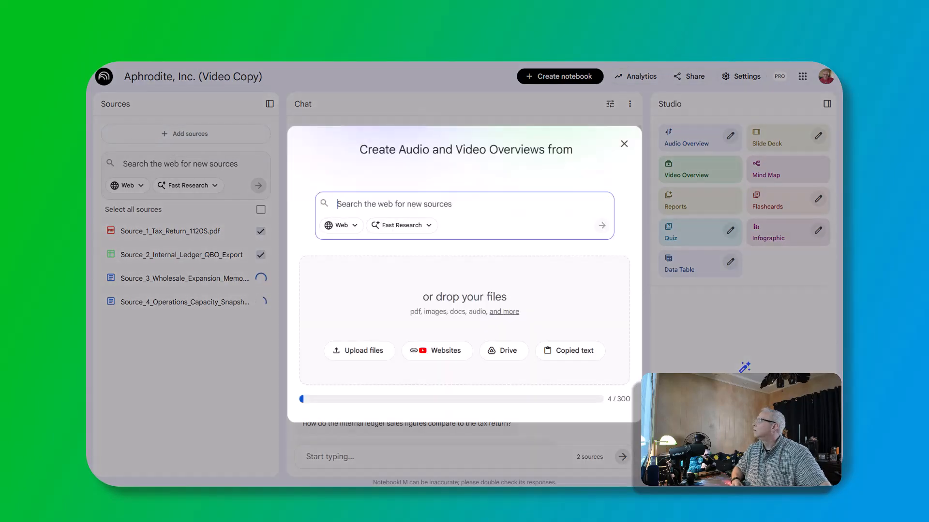
drag(394, 220, 411, 319)
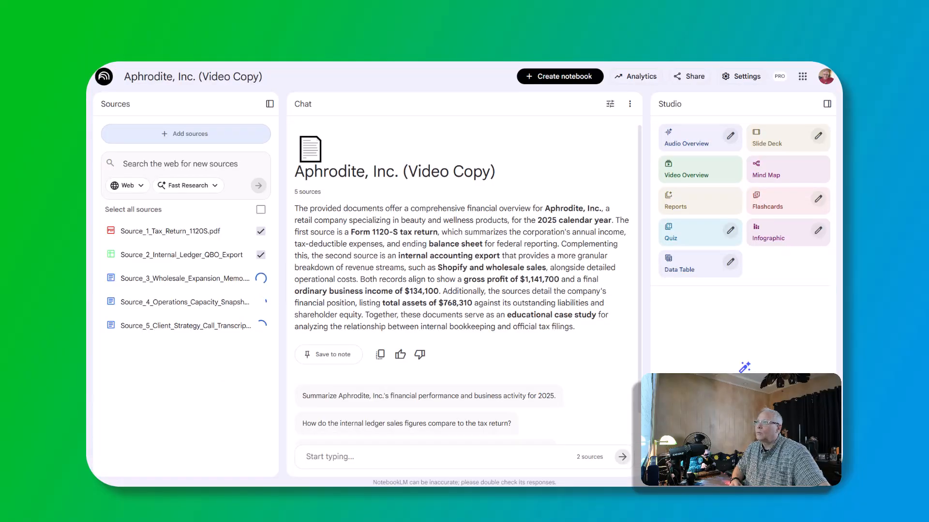
Add the Source_6_Fixed_Asset_Summary spreadsheet from Google Drive as a source
click(190, 133)
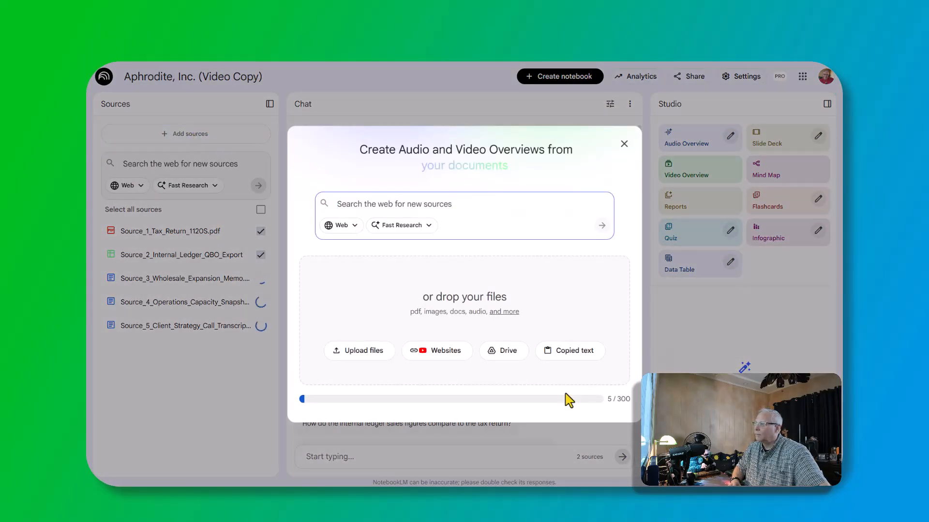
click(502, 354)
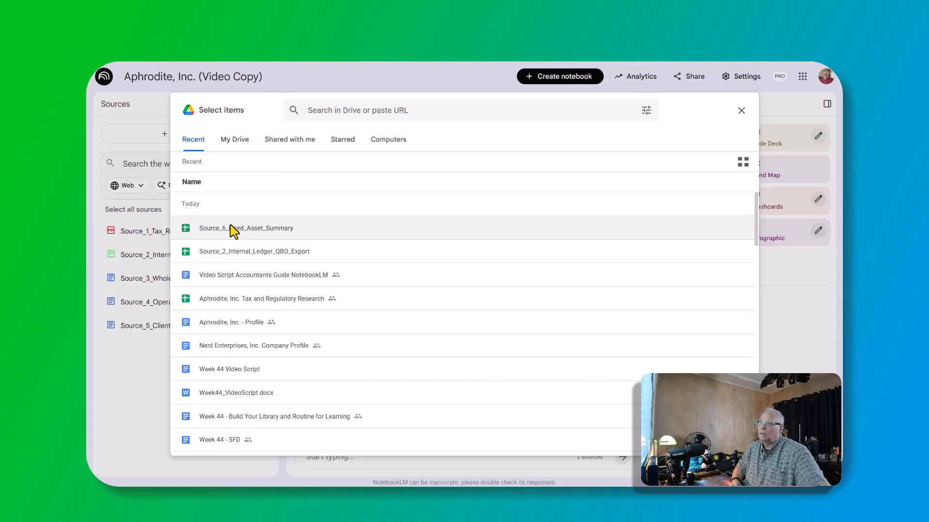
double_click(266, 237)
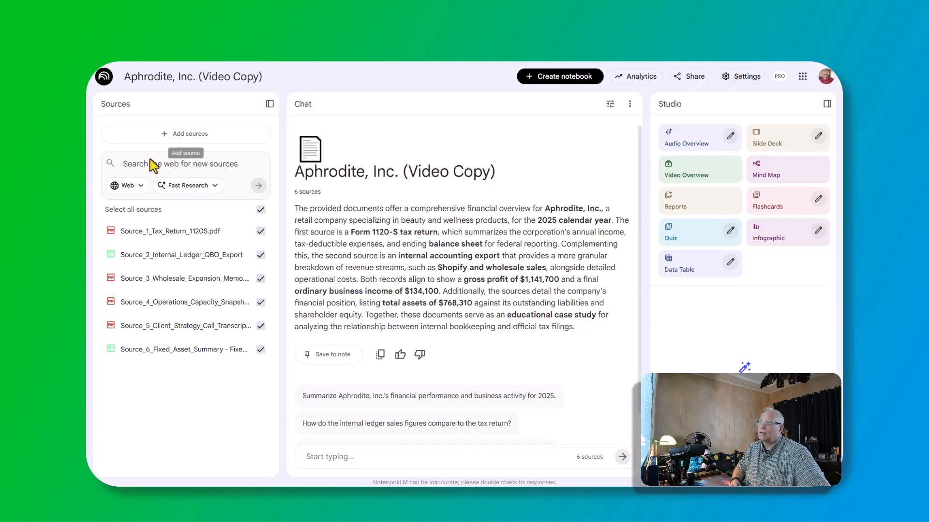
Add the Source_7_Shopify_Payout_Timing spreadsheet from Google Drive as a source
click(190, 135)
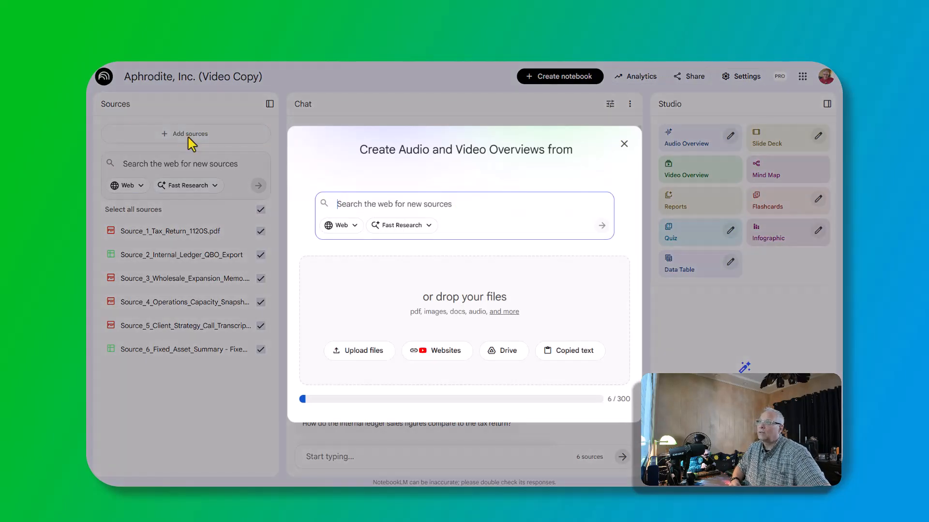
click(500, 353)
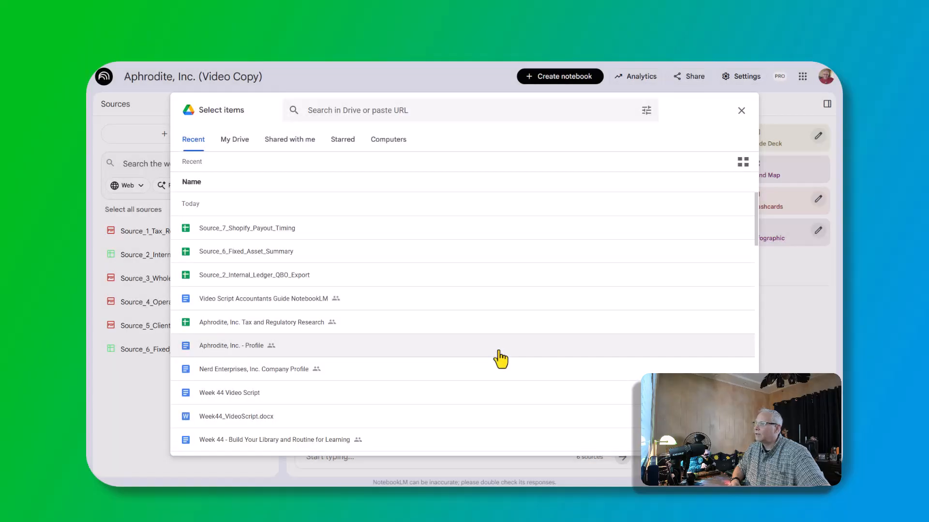
double_click(244, 231)
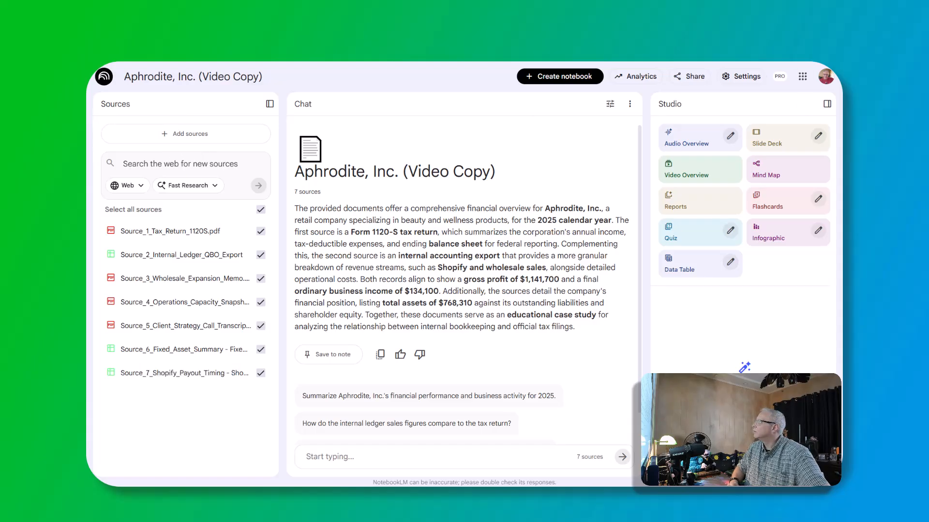
Add the Source_8_Inventory_Aging and Source_9_Credit_Card_Cash_Flow spreadsheets from Google Drive as sources
key(ctrl+Tab)
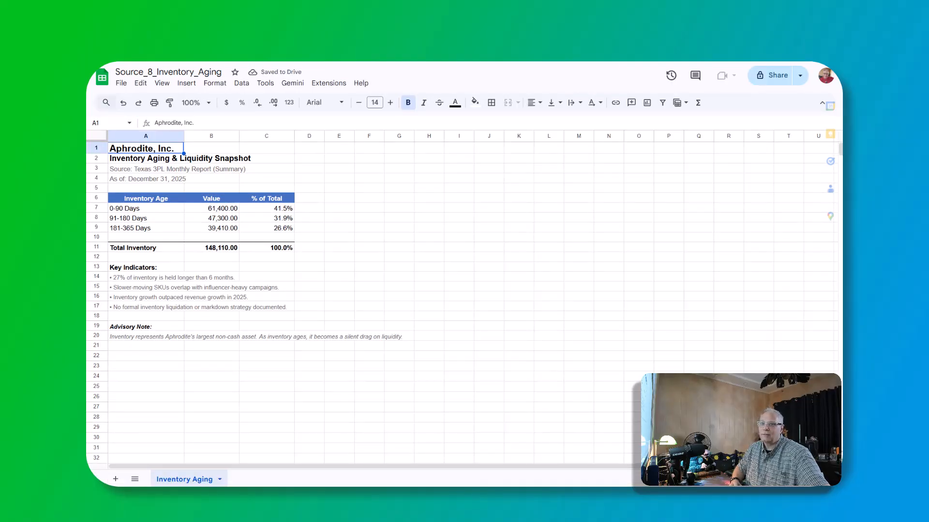
key(ctrl+shift+Tab)
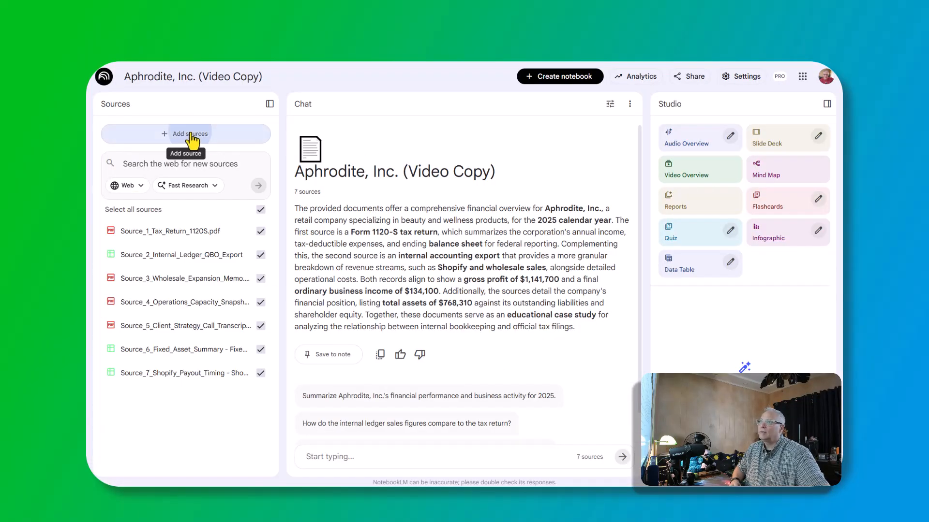
click(168, 132)
click(508, 355)
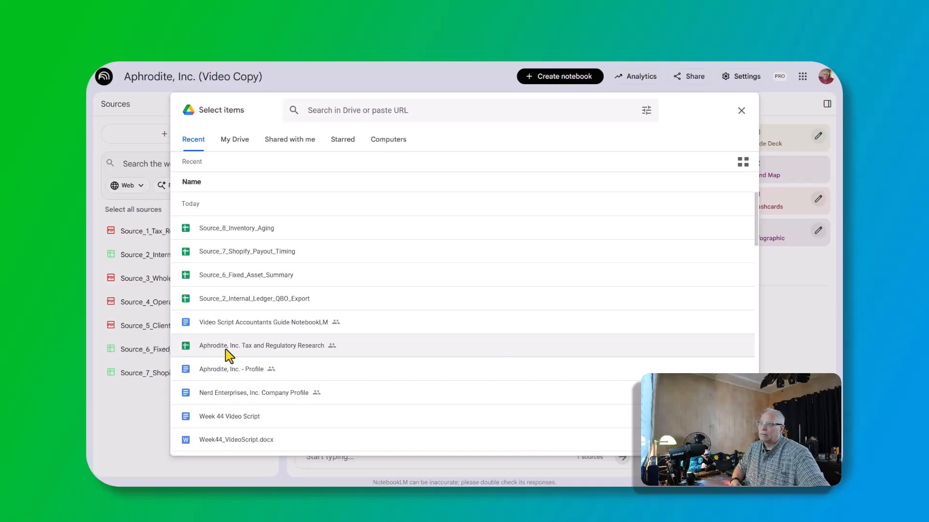
click(243, 230)
double_click(243, 230)
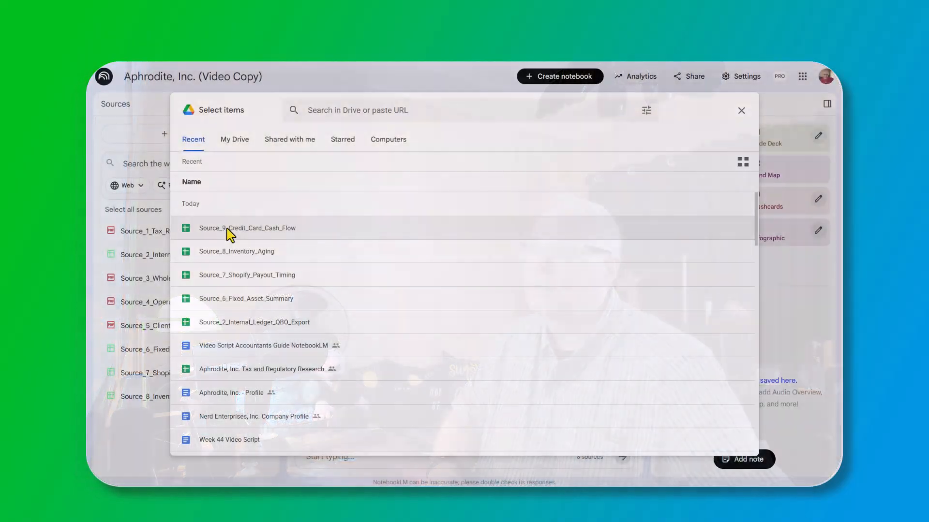
double_click(257, 234)
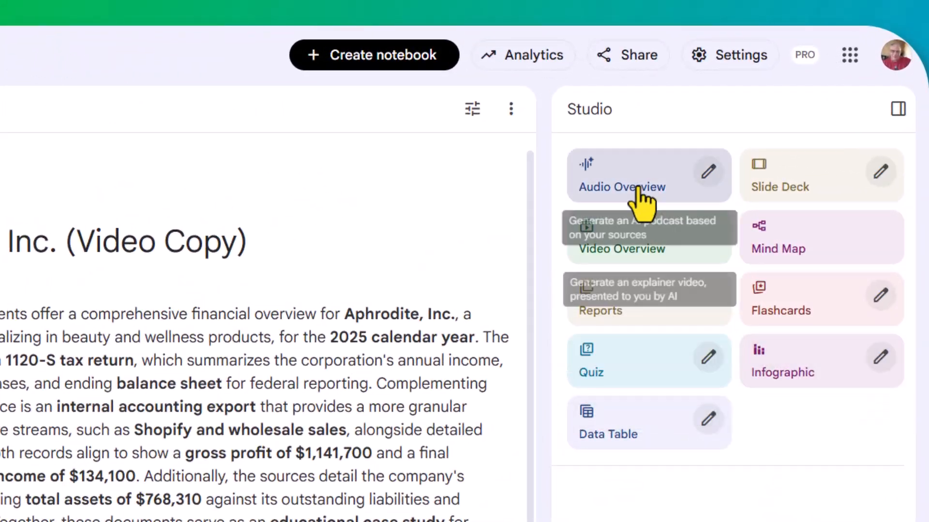
Generate an Audio Overview and an English Explainer Video Overview of the sources, with the video's visual style on Auto-select
click(638, 176)
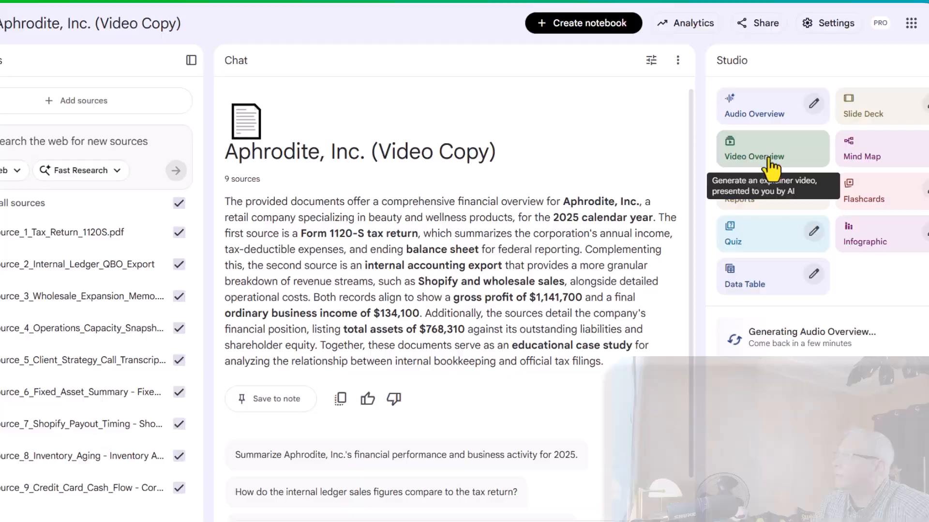
click(643, 247)
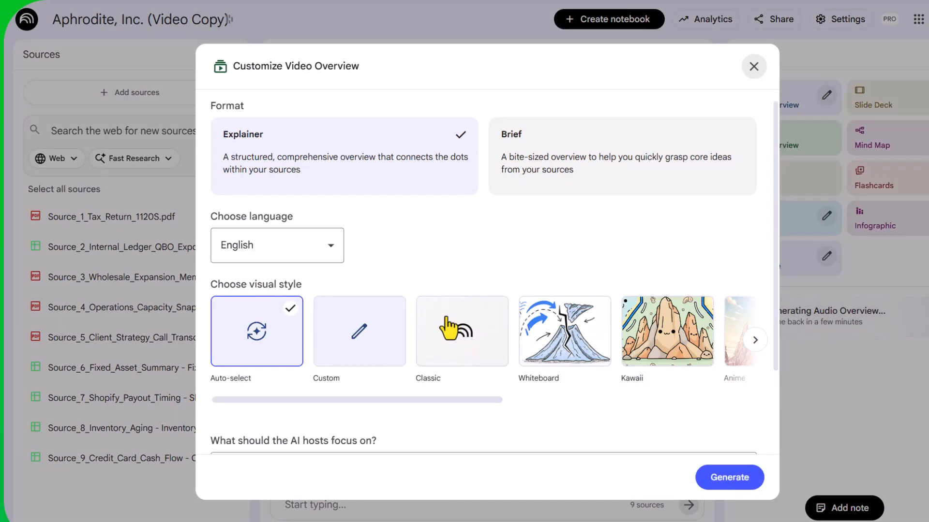
scroll(444, 323, down, 3)
scroll(373, 321, up, 3)
click(749, 481)
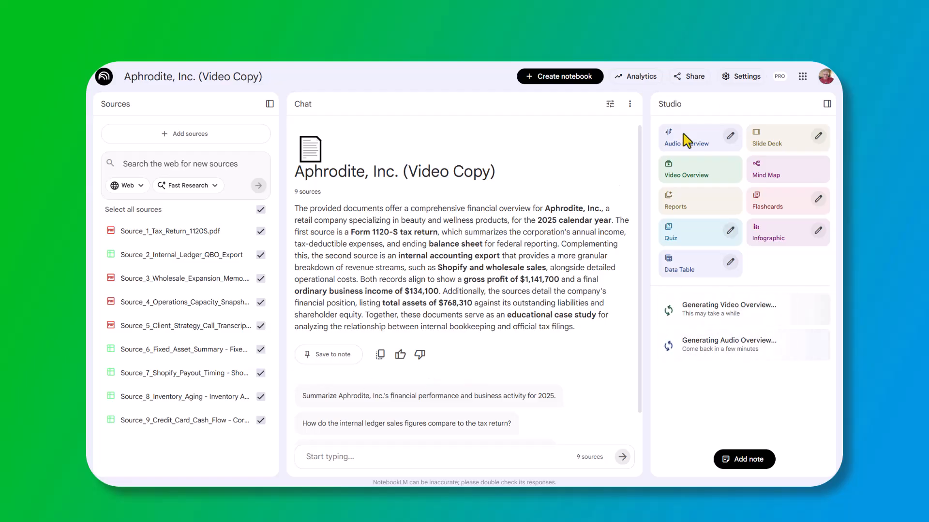
Examine the Audio Overview customization options for format, language, length and episode focus
click(730, 136)
click(299, 346)
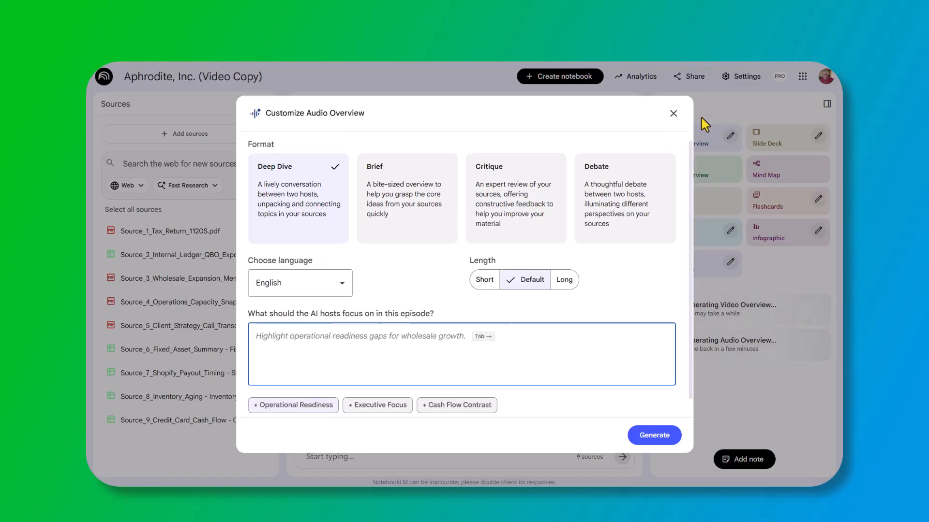
click(672, 114)
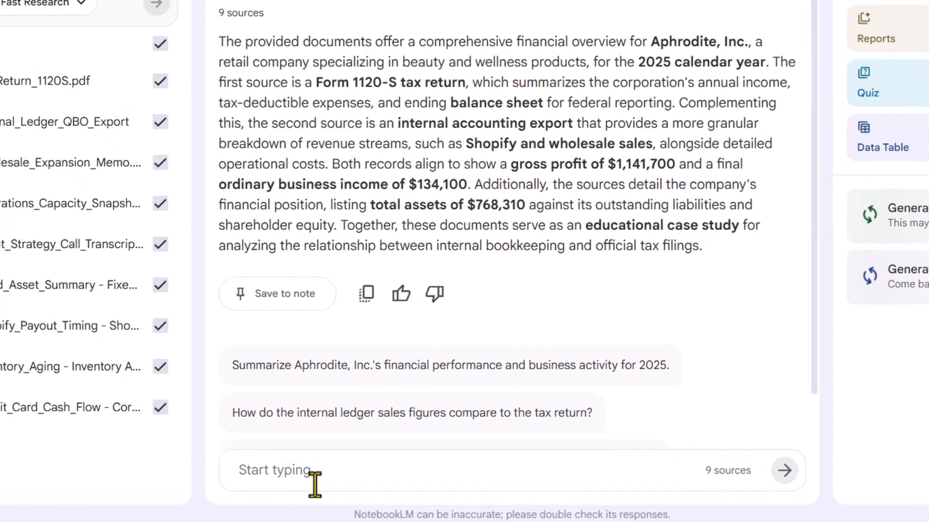
Ask the notebook chat to identify ignored 2026 market realities, quote where Source A (Tax Return) disagrees with Source B (Internal Ledger), and suggest 5 follow-up research questions
click(351, 464)
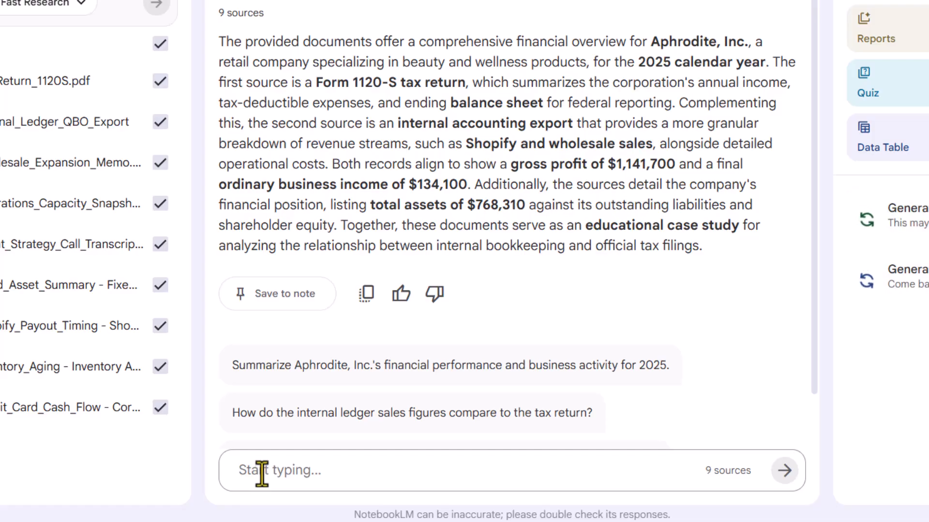
text(Review these financial statements and identify the 2026 market realities the client has ignored. Point out where Source A (Tax Return) disagrees with Source B (Internal Ledger) using direct quotes. Finally, suggest 5 precise follow-up research questions to close these data gaps.)
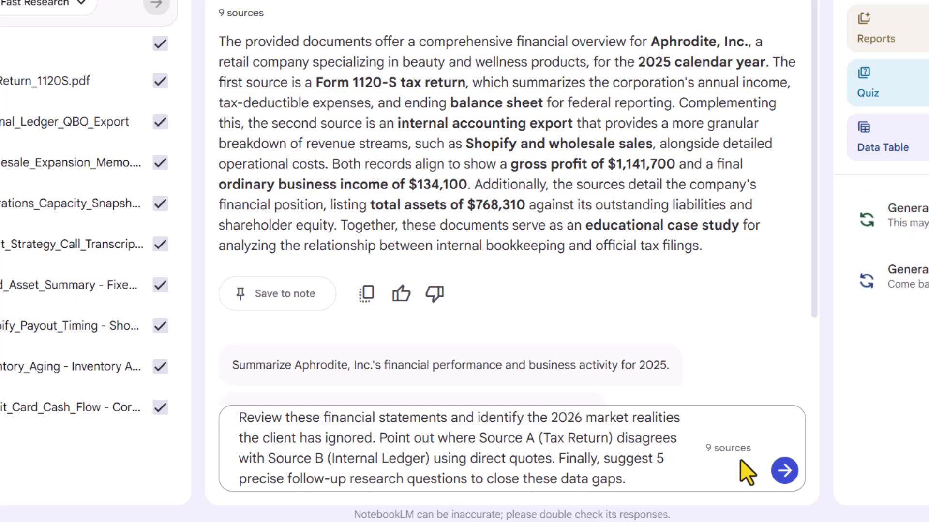
click(784, 471)
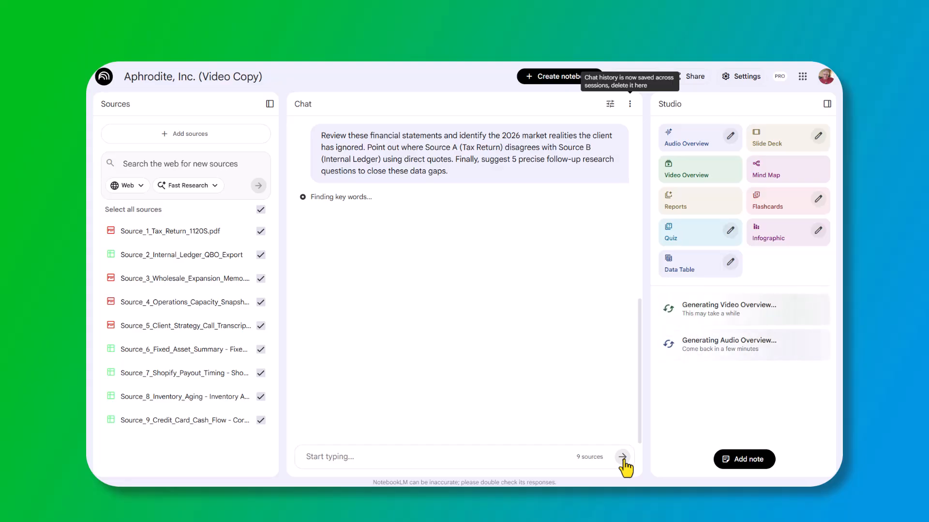
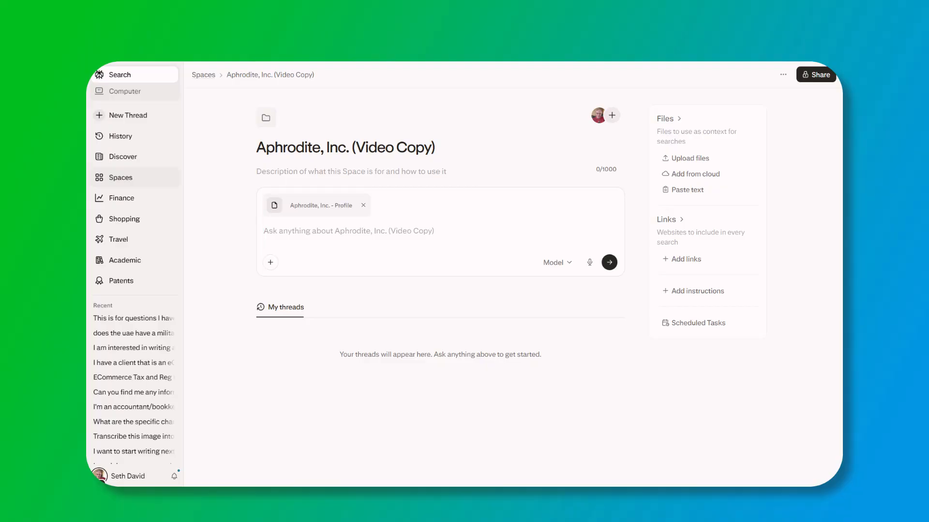
In the client's Perplexity space, request key U.S. tax and regulatory sources for an Arizona DTC beauty brand with a Texas 3PL and 12-state sales tax nexus
click(305, 234)
text(I have a client that is an eCommerce DTC beauty brand based in Arizona with a 3PL in Texas and sales tax nexus in 12 states. They sell on Shopify, send product samples to influencers, sell gift cards, and are planning a wholesale expansion. Find me the most relevant U.S. tax and regulatory source documents I should be grounding my research in for this client.)
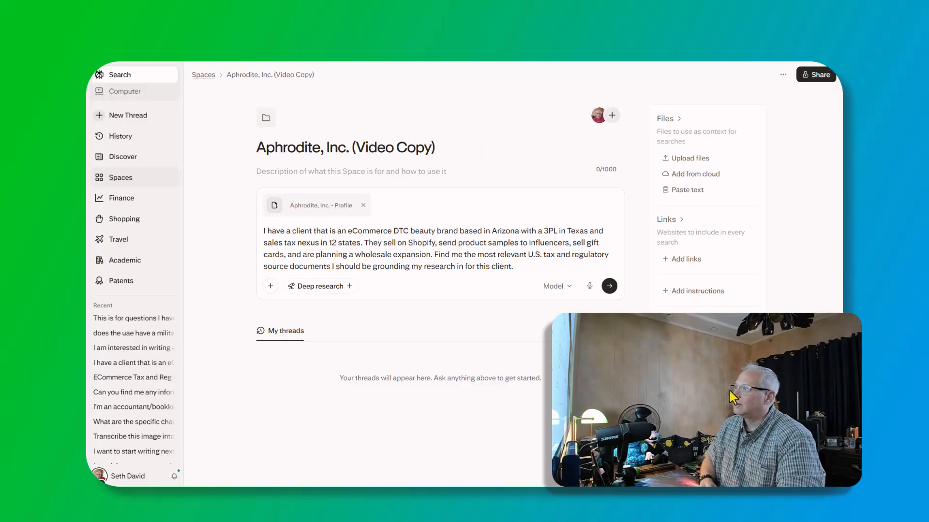
click(609, 286)
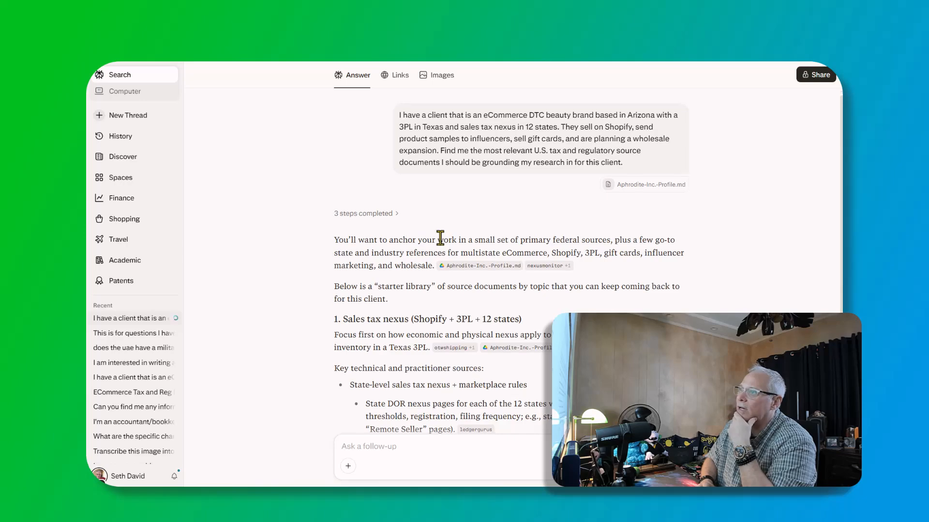
scroll(437, 237, down, 2)
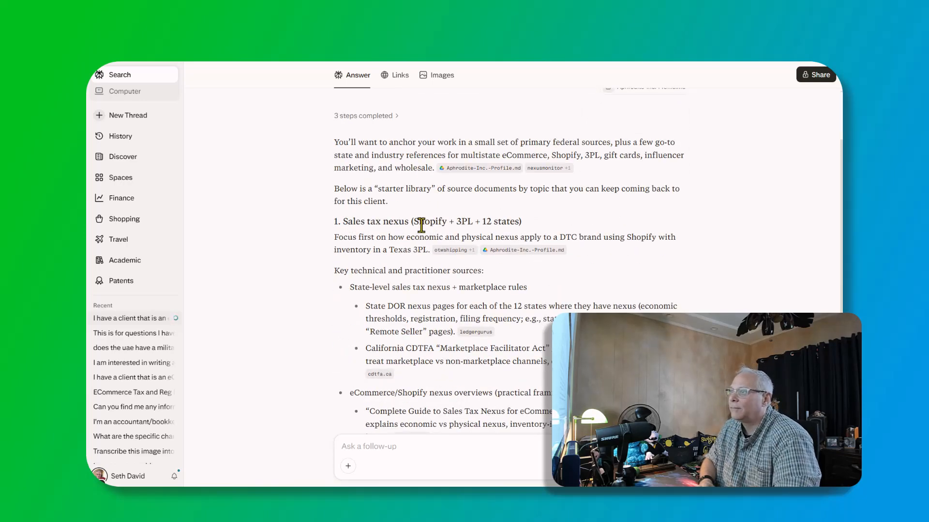
scroll(392, 270, up, 1)
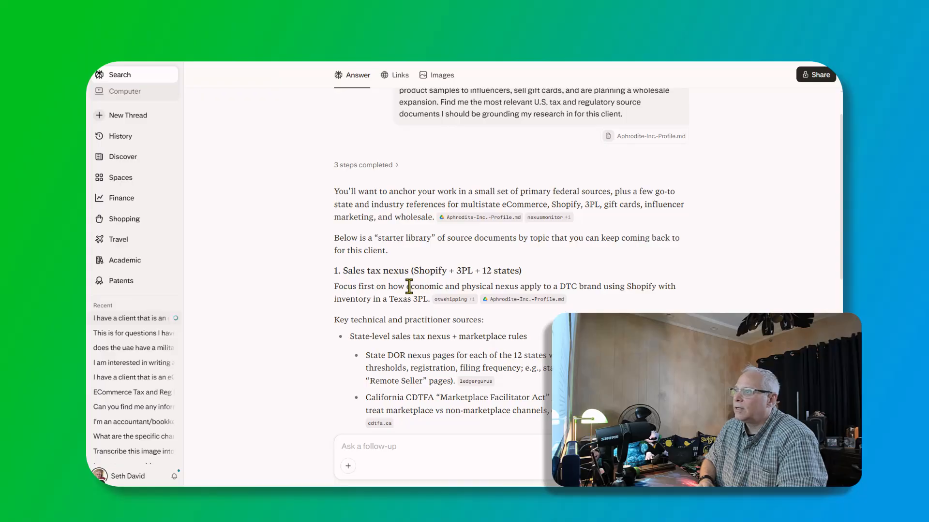
scroll(409, 286, down, 2)
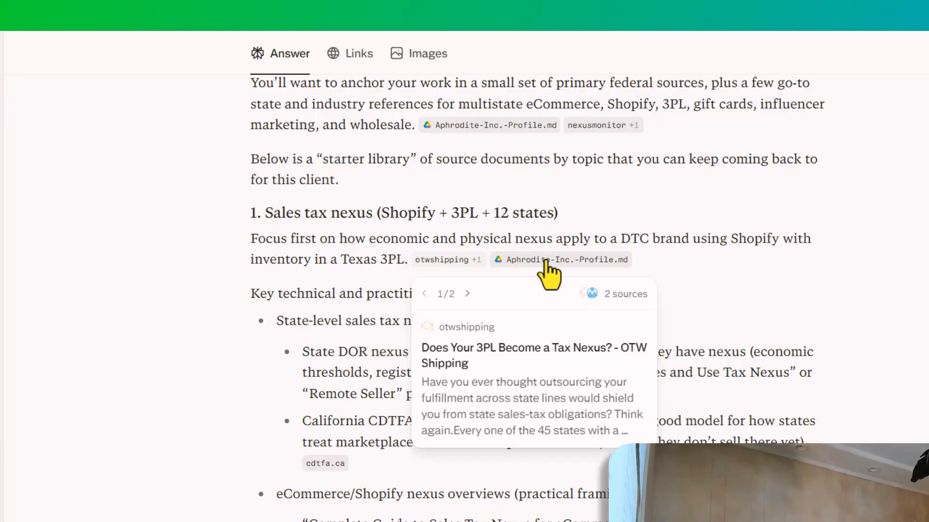
mouse_move(541, 198)
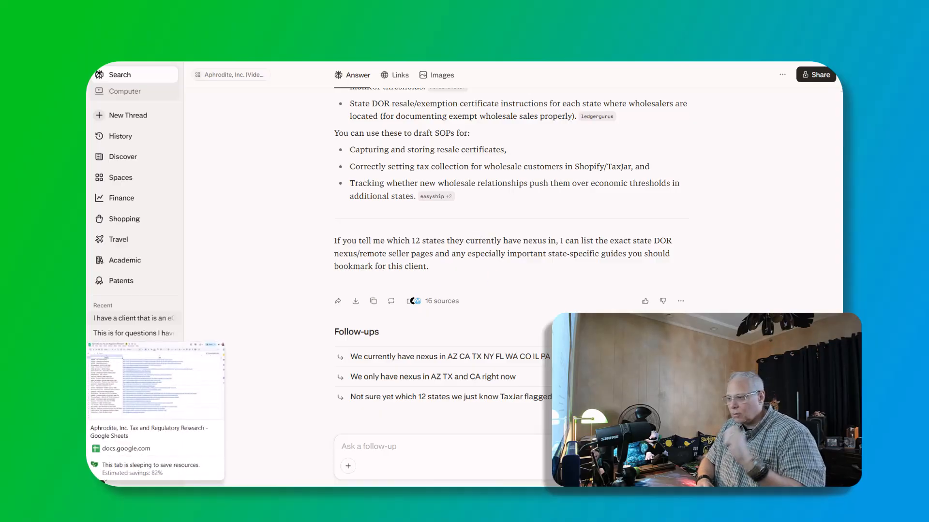
Switch to the "Aphrodite, Inc. Tax and Regulatory Research" Google Sheet and copy the source URLs in cells B2:B30
click(77, 352)
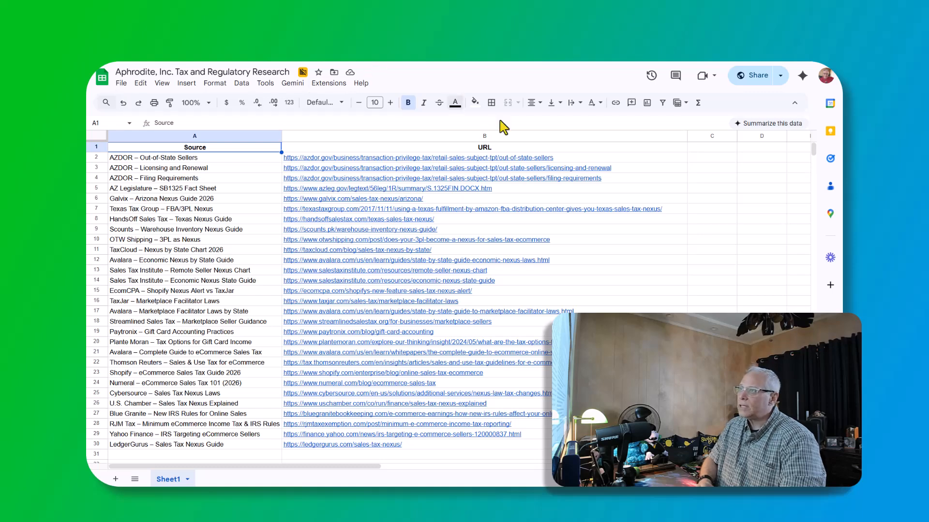
click(220, 158)
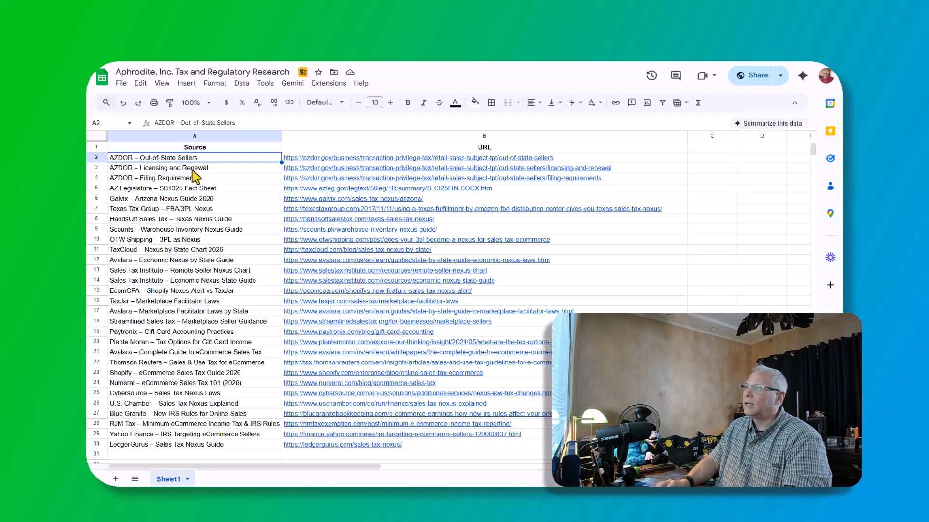
key(Right)
key(shift+Down)
key(shift+Down)
key(shift+Down)
key(shift+Down)
key(shift+Down)
key(shift+Down)
key(shift+Down)
key(shift+Down)
key(shift+Down)
key(shift+Down)
key(shift+Down)
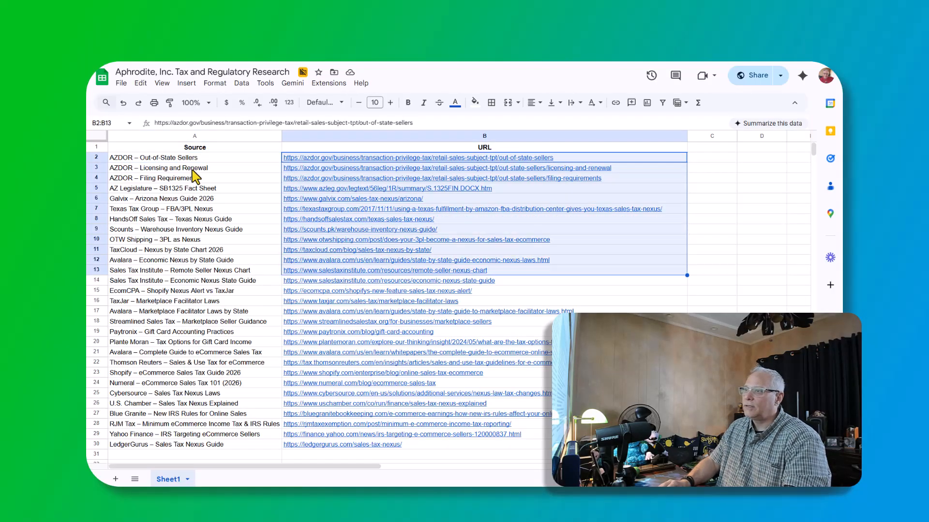
key(shift+Down)
key(shift+Down)
key(shift+Down)
key(shift+Down)
key(shift+Down)
key(shift+Down)
key(shift+Down)
key(shift+Down)
key(shift+Down)
key(shift+Down)
key(shift+Down)
key(shift+Down)
key(shift+Down)
key(shift+Down)
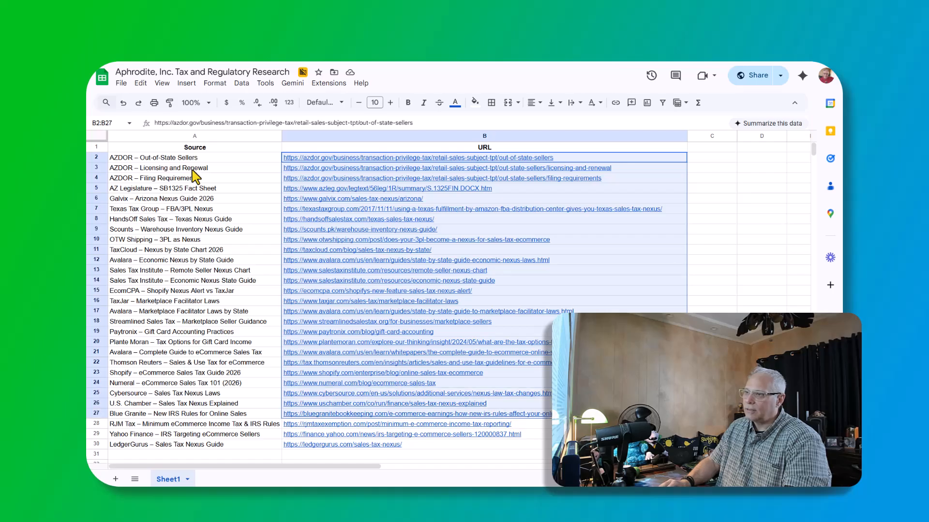
key(shift+Down)
key(shift+Down)
key(shift+Down)
key(ctrl+c)
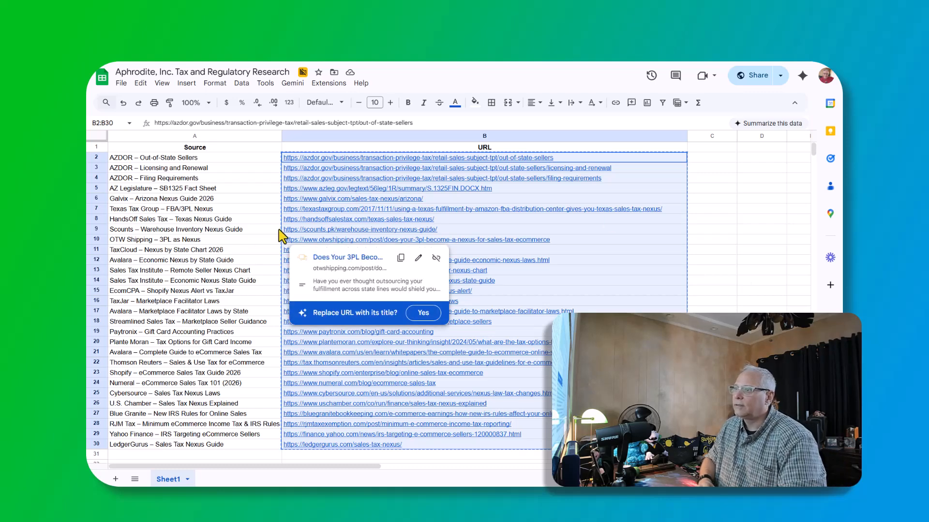
Reselect the full list of source URLs in cells B2:B30
click(179, 281)
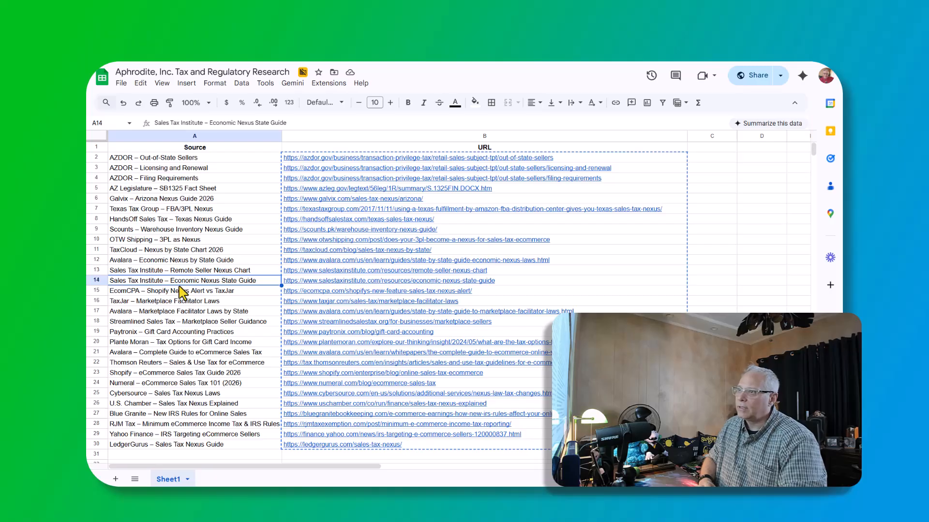
click(218, 160)
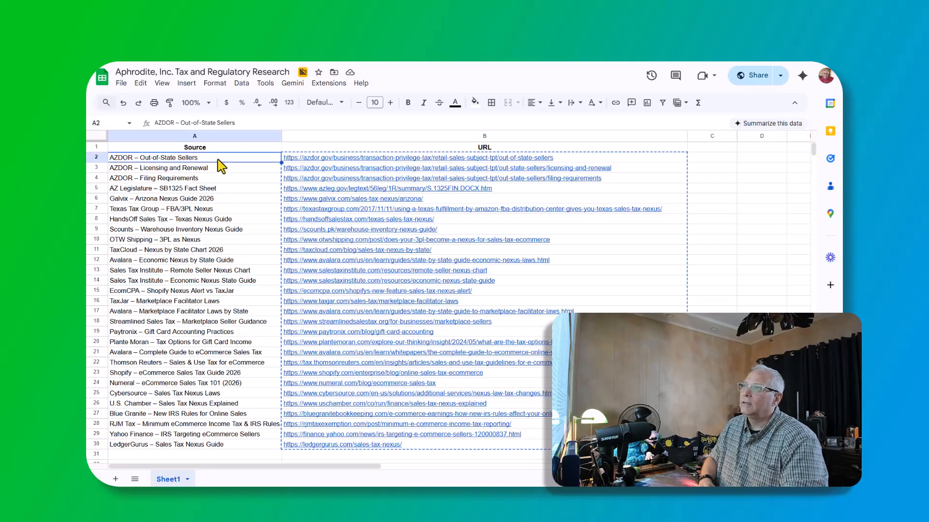
key(Right)
key(shift+Down)
key(shift+Down)
key(shift+Down)
key(shift+Down)
key(shift+Down)
key(shift+Down)
key(shift+Down)
key(shift+Down)
key(shift+Down)
key(shift+Down)
key(shift+Down)
key(shift+Down)
key(shift+Down)
key(shift+Down)
key(shift+Down)
key(shift+Down)
key(shift+Down)
key(shift+Down)
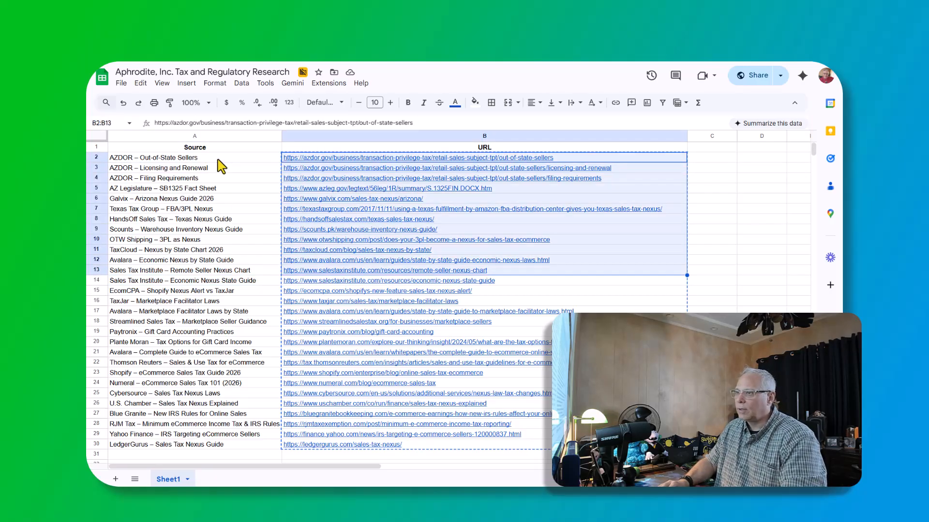
key(shift+Down)
key(shift+Down)
key(shift+Down)
key(shift+Down)
key(shift+Down)
key(shift+Down)
key(shift+Down)
key(shift+Down)
key(shift+Down)
key(shift+Down)
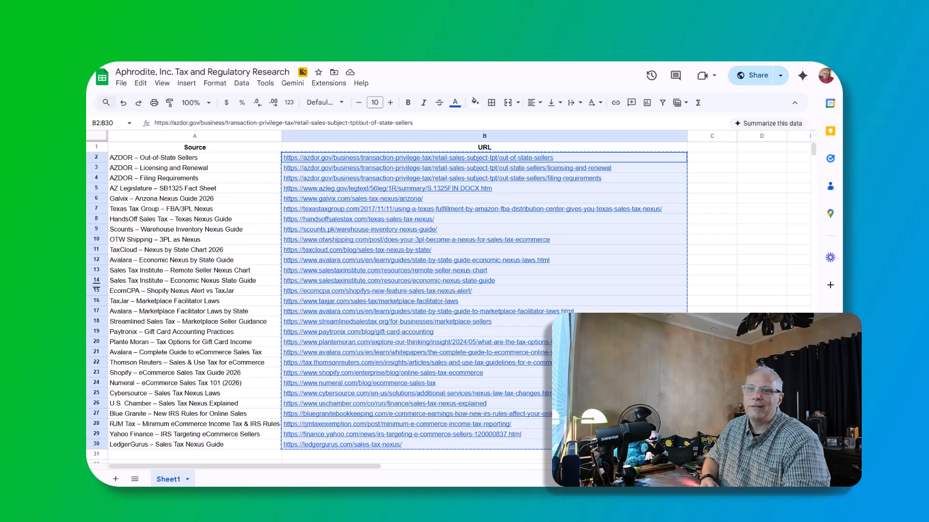
Switch back to the NotebookLM notebook and add the copied list of tax research URLs as website sources
key(ctrl+Tab)
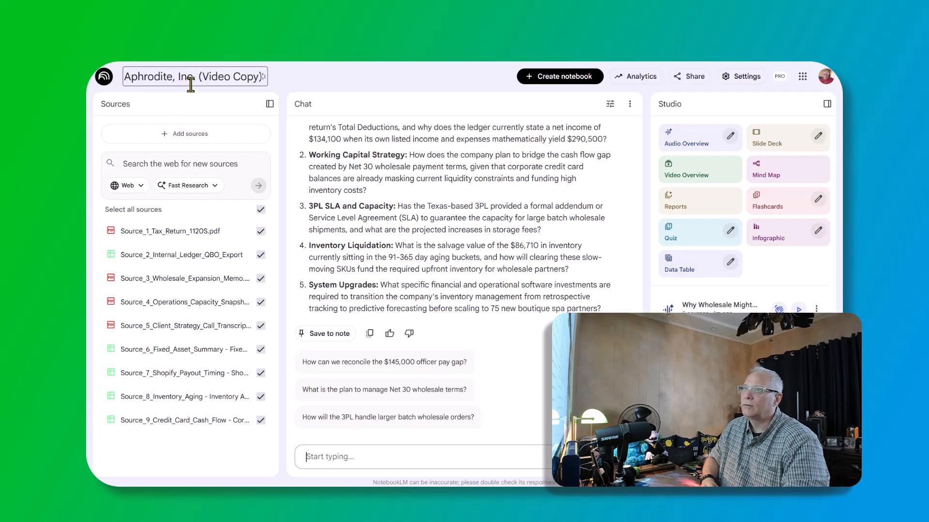
click(201, 134)
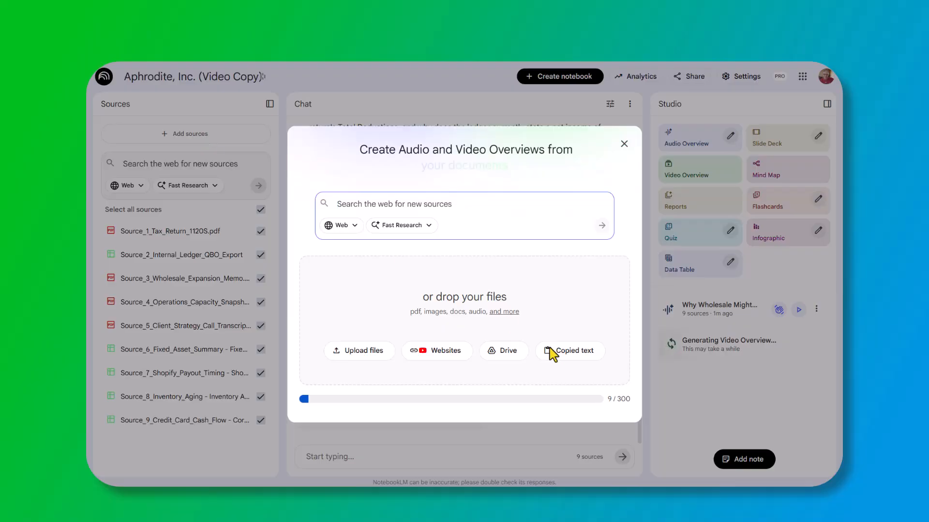
click(441, 353)
key(ctrl+v)
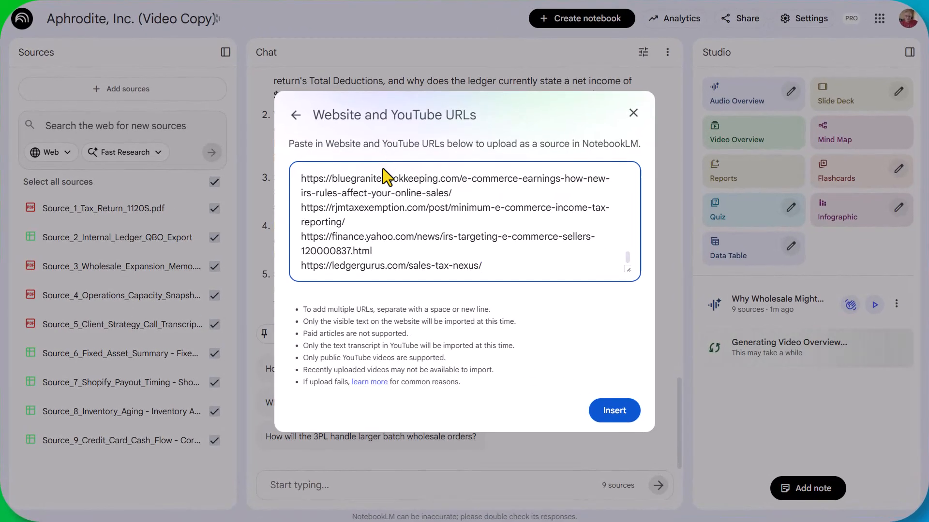
scroll(458, 262, up, 5)
scroll(458, 256, down, 5)
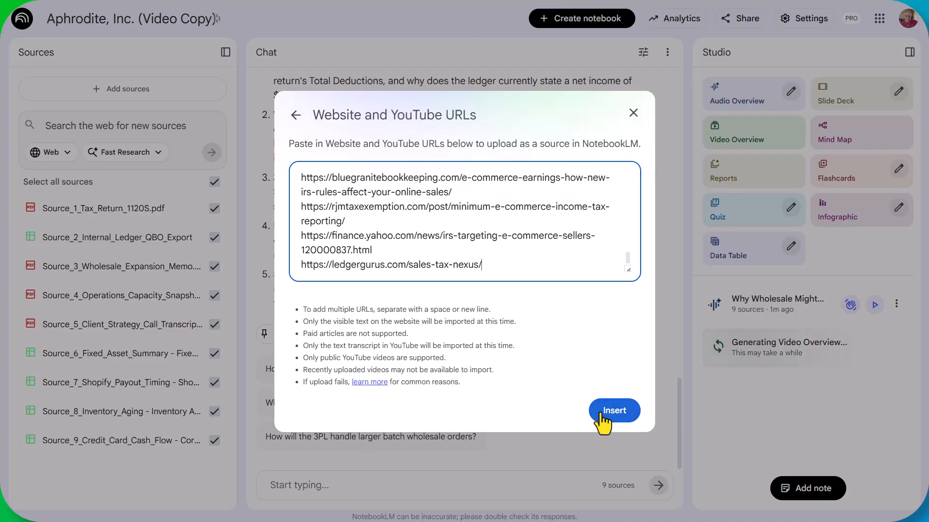
click(616, 411)
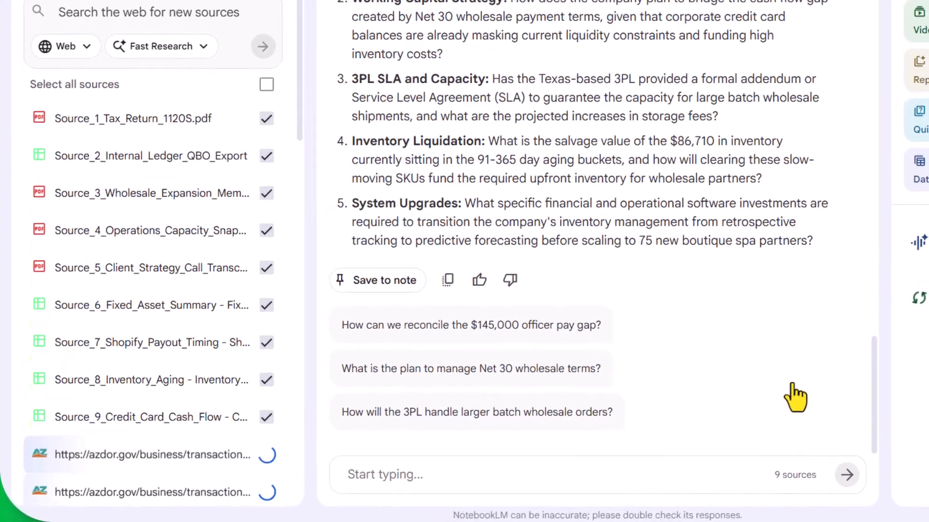
Look through the notebook's source list to check which of the added web links import and which fail
scroll(115, 435, down, 10)
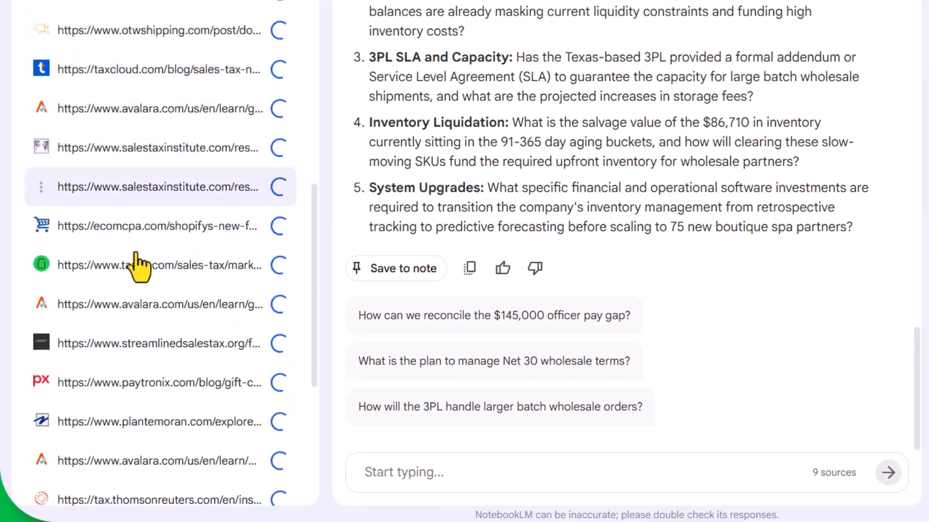
scroll(137, 266, down, 7)
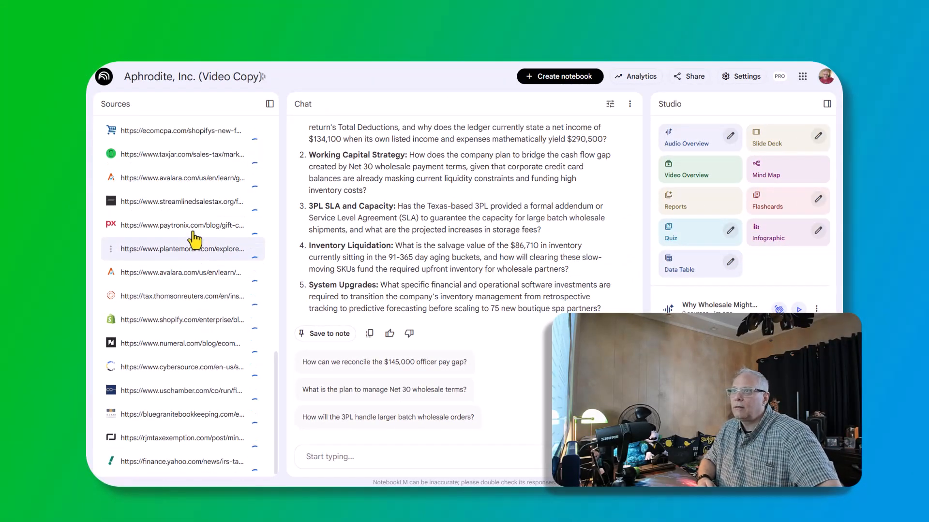
scroll(193, 242, up, 4)
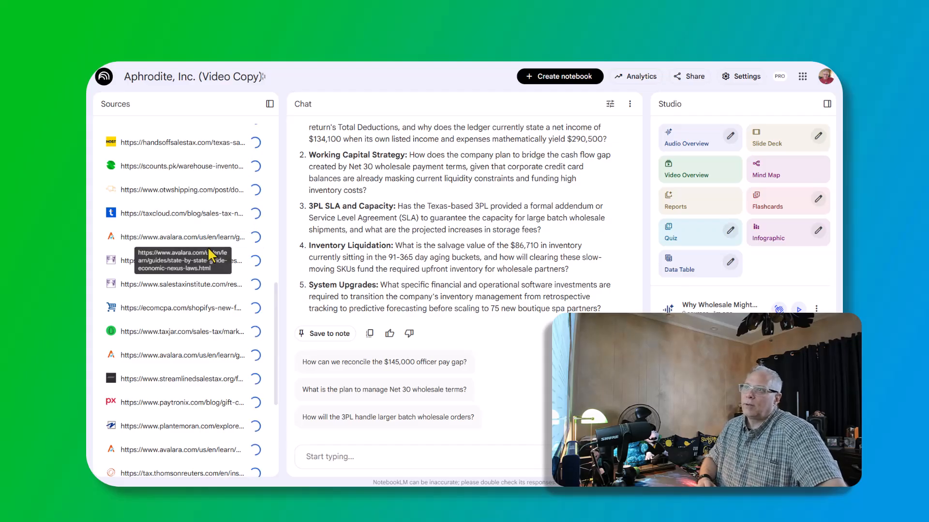
scroll(213, 291, up, 1)
scroll(217, 299, up, 3)
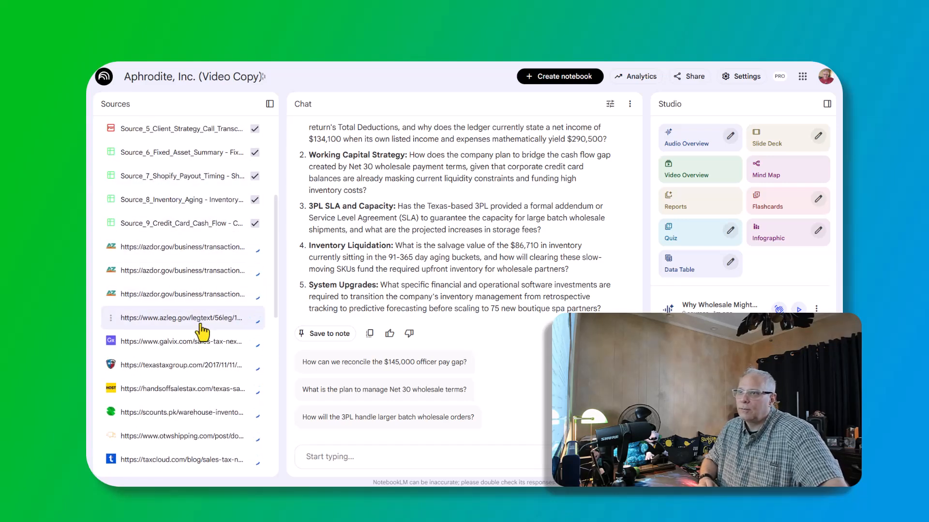
scroll(202, 332, down, 10)
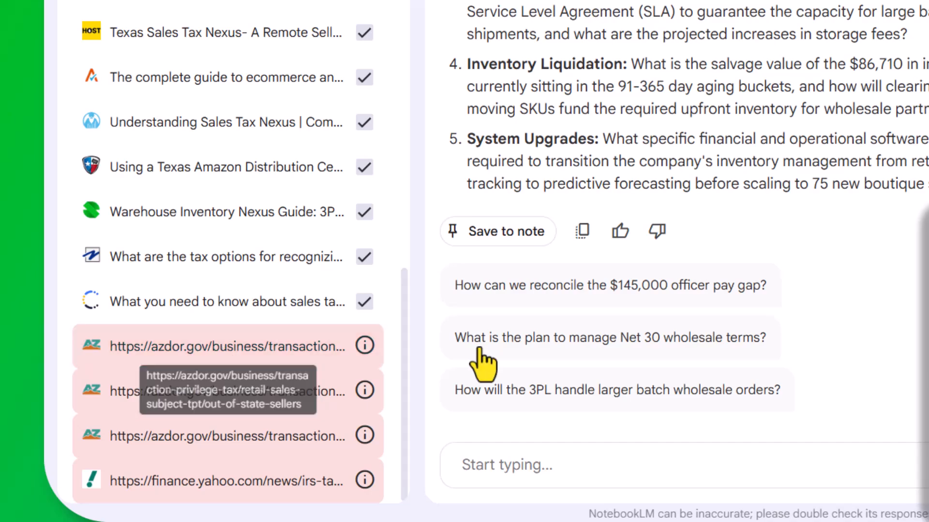
mouse_move(365, 346)
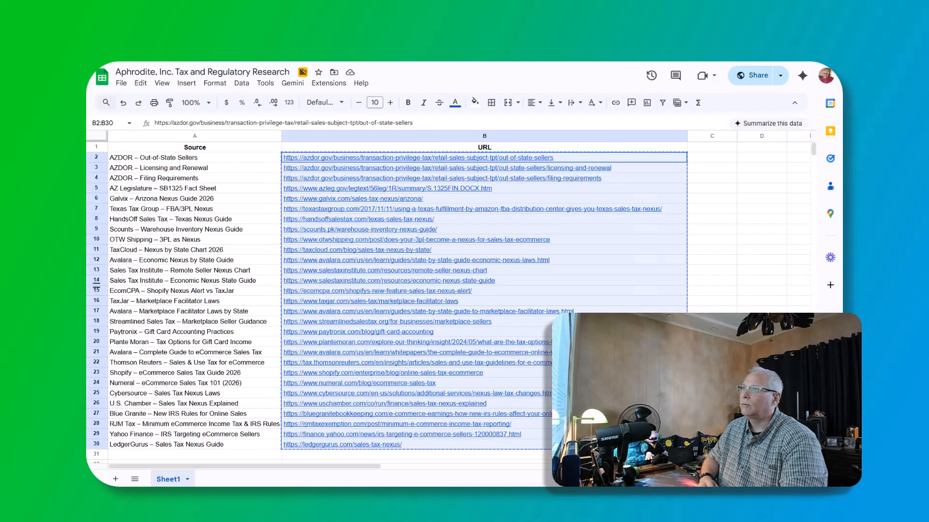
In the tax research Google Sheet, open the linked web page for AZDOR – Out-of-State Sellers
click(155, 158)
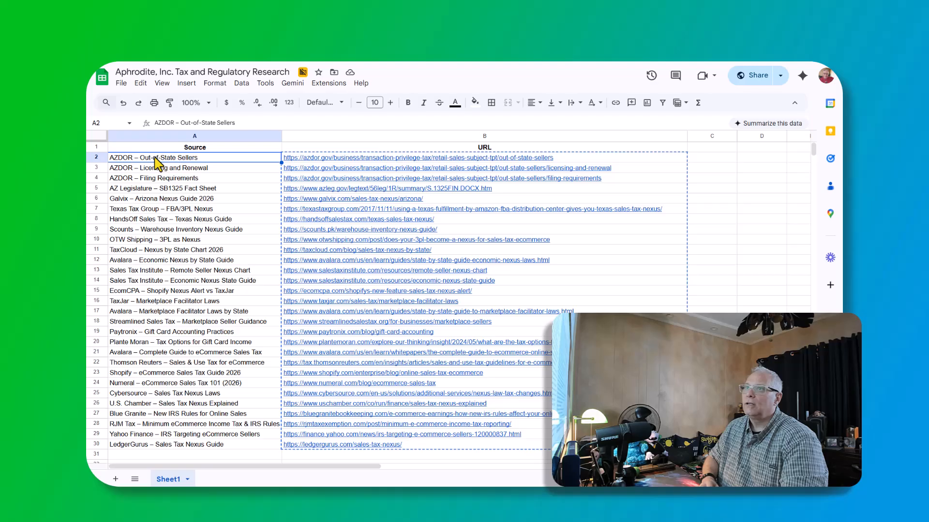
click(355, 157)
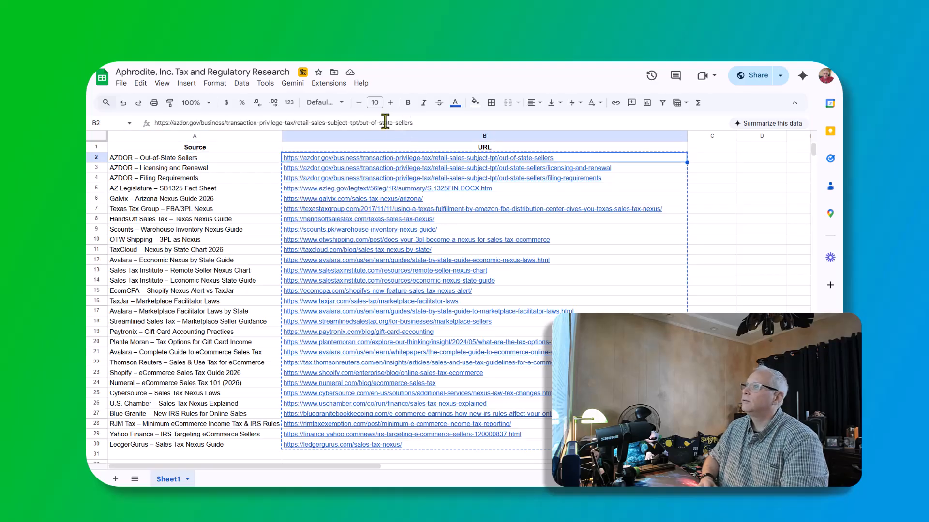
mouse_move(441, 157)
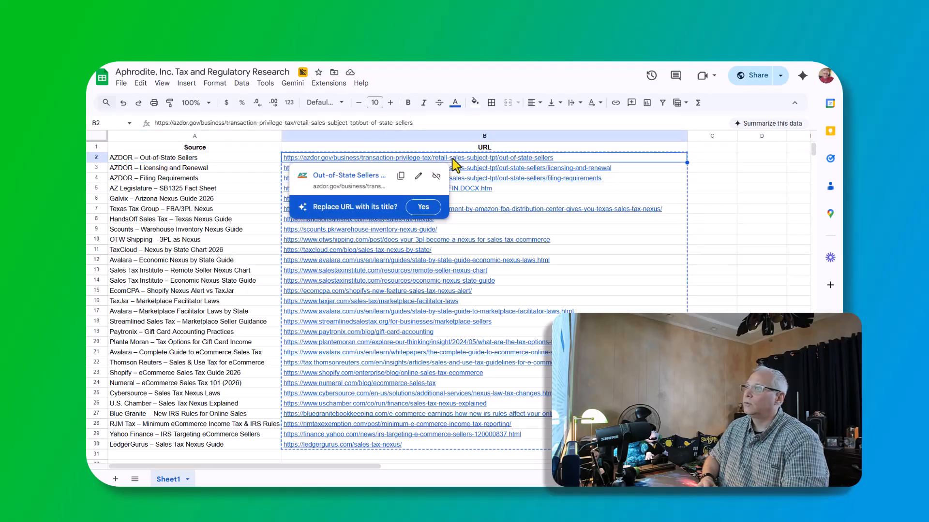
click(356, 180)
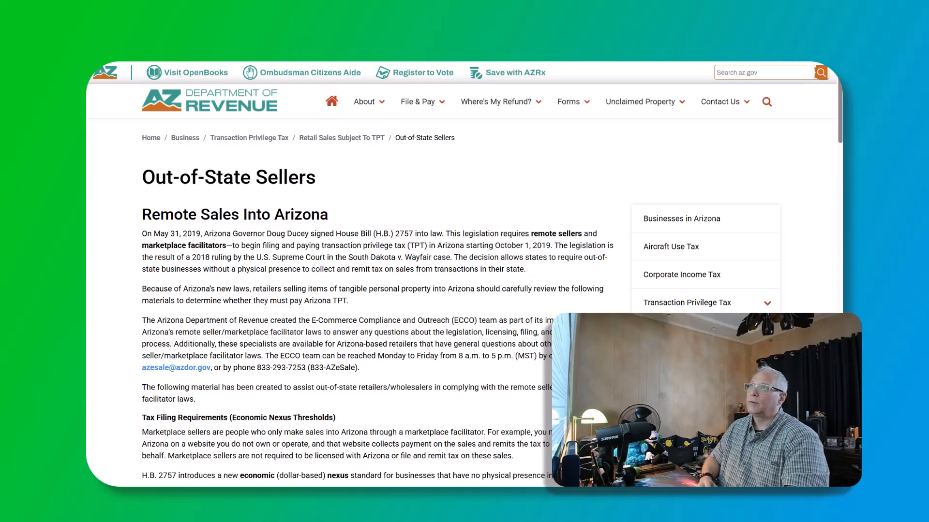
Return to the NotebookLM notebook and remove all failed sources
key(ctrl+l)
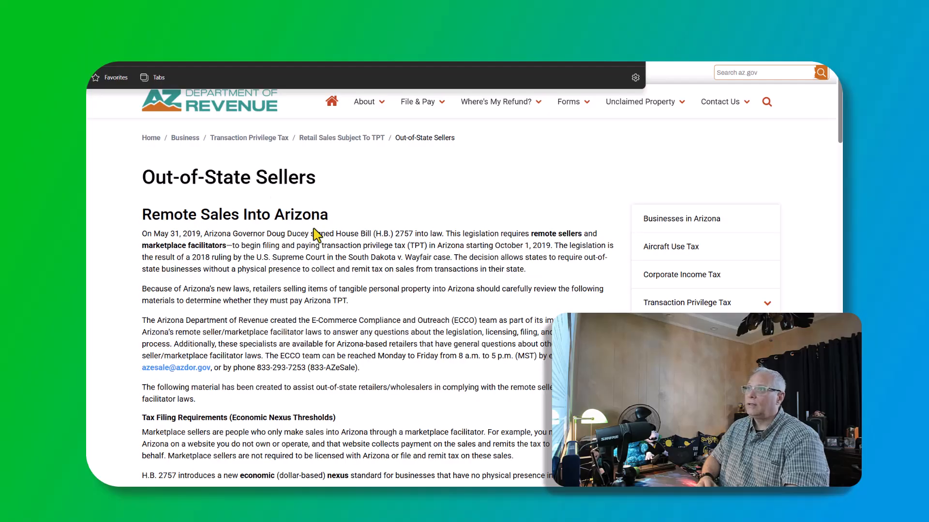
click(337, 240)
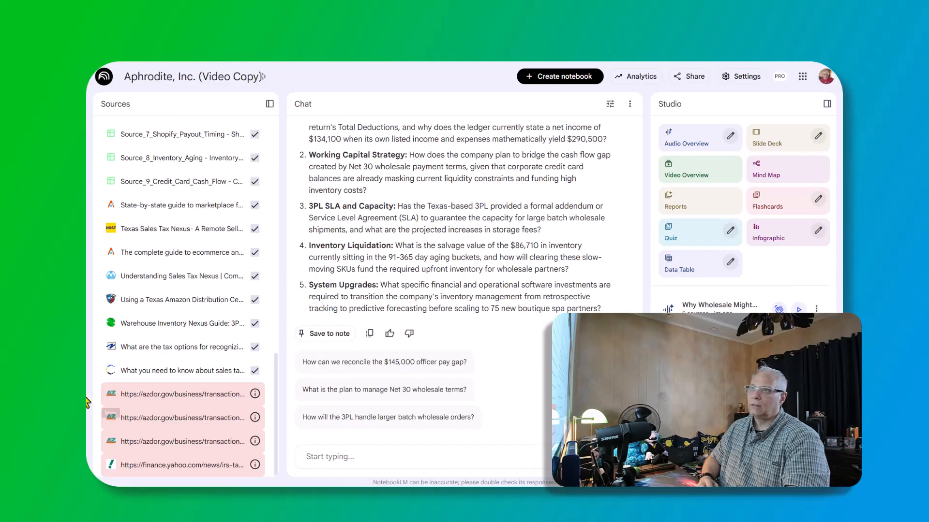
click(111, 394)
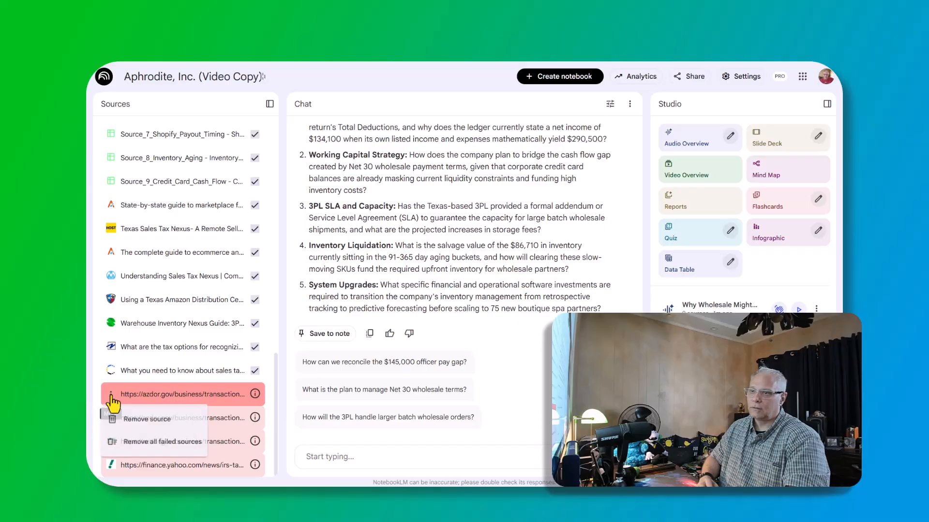
click(162, 455)
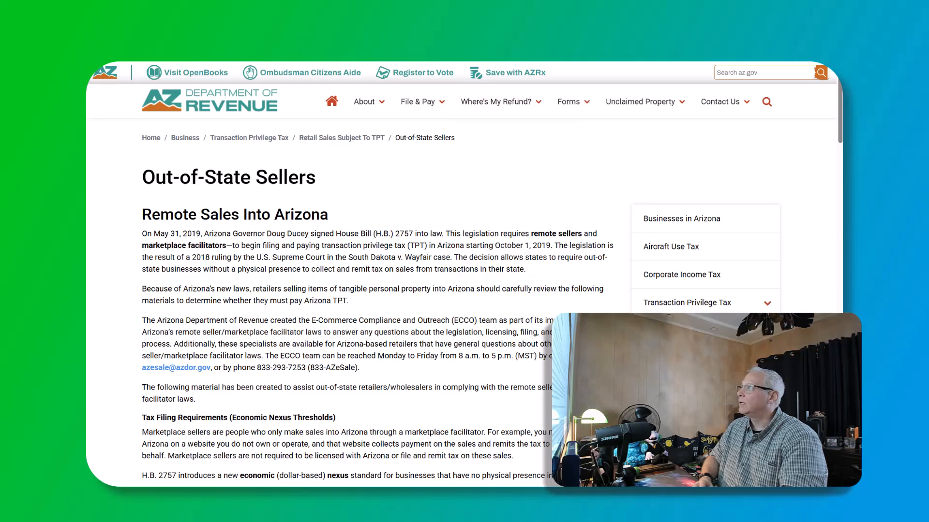
Save the Arizona Department of Revenue Out-of-State Sellers page as a PDF in the Downloads folder
click(799, 34)
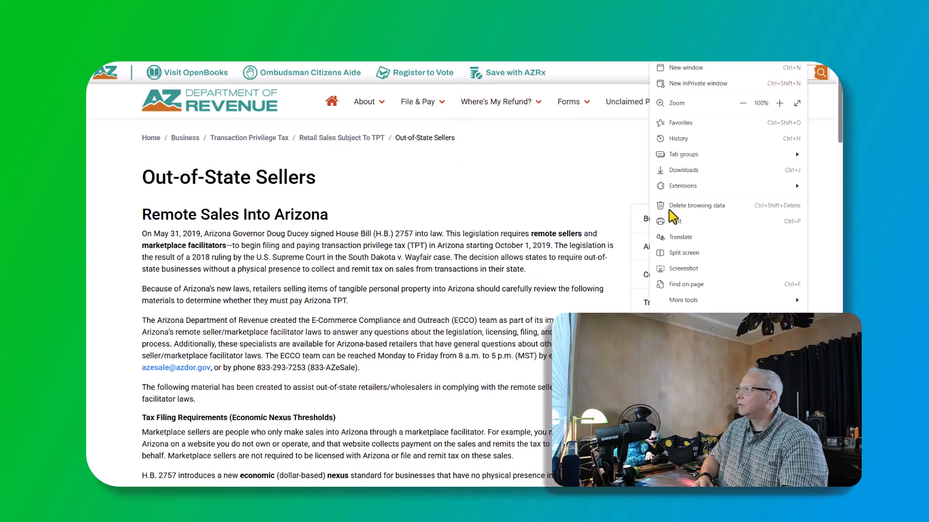
click(675, 223)
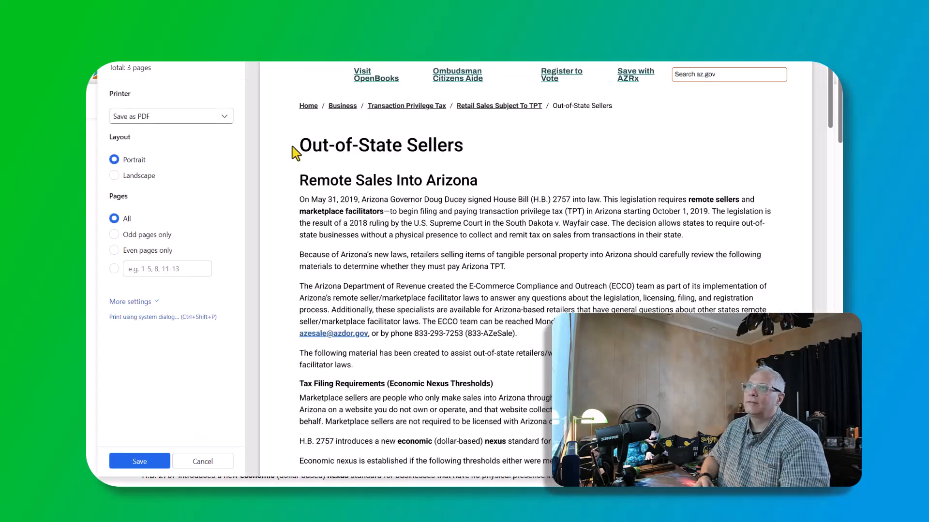
click(140, 463)
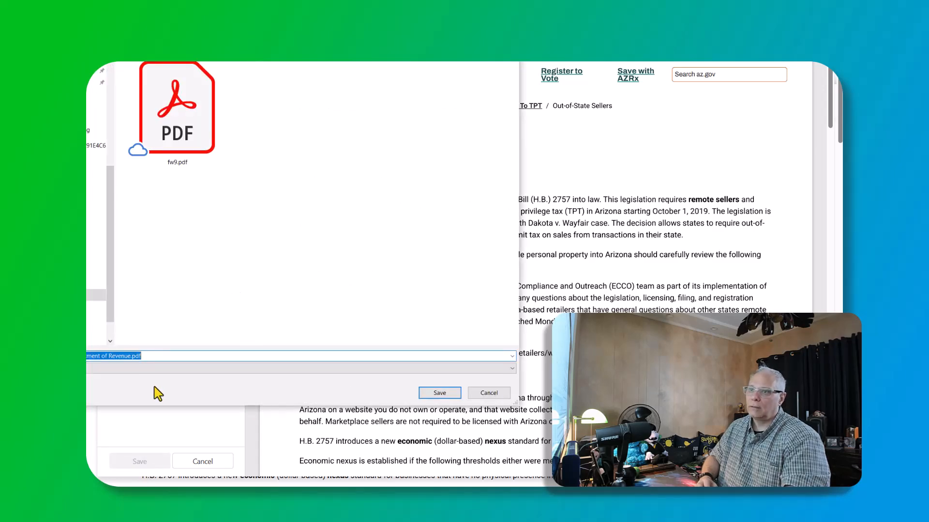
drag(145, 19, 362, 70)
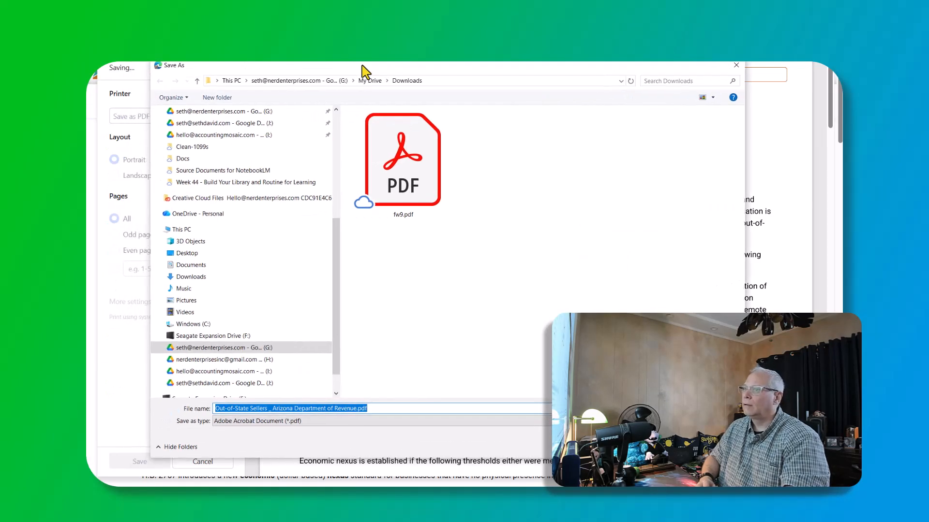
click(669, 444)
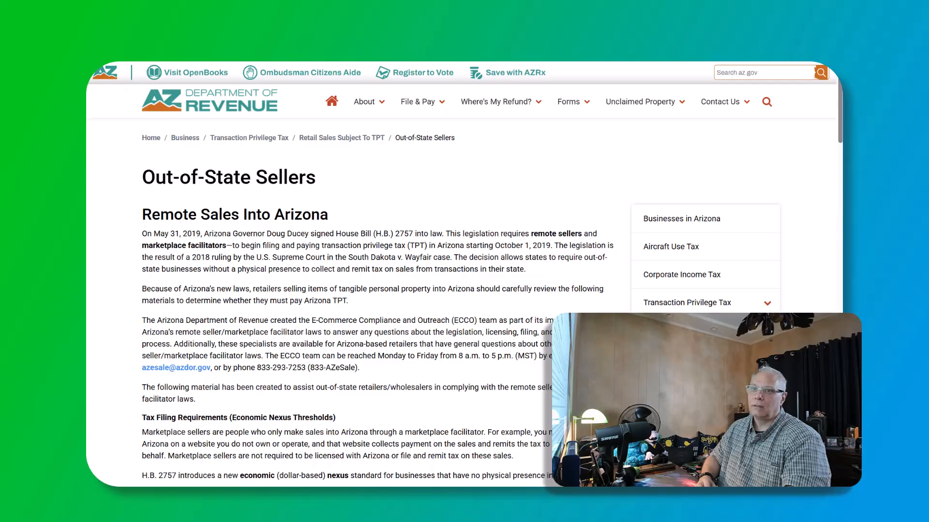
Add the saved Arizona Department of Revenue PDFs to the Aphrodite, Inc. notebook as file sources
click(263, 62)
scroll(249, 180, up, 10)
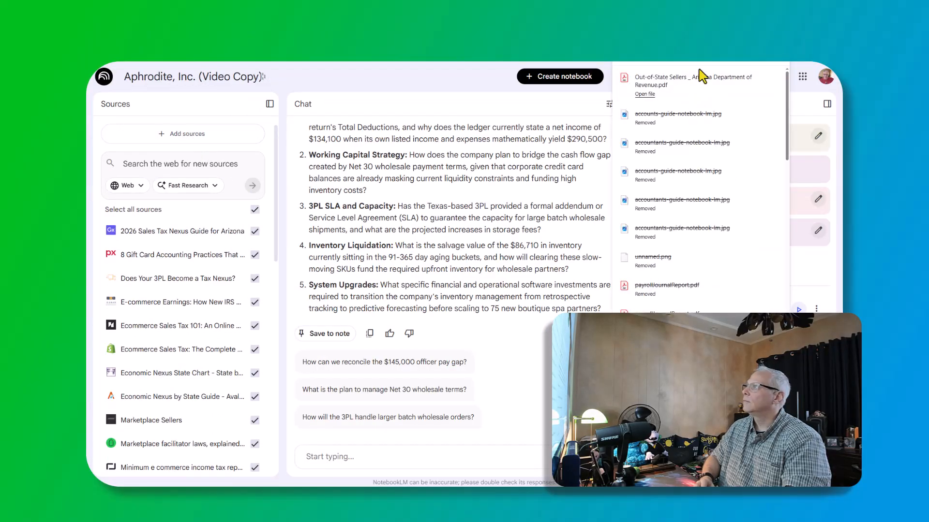
click(759, 79)
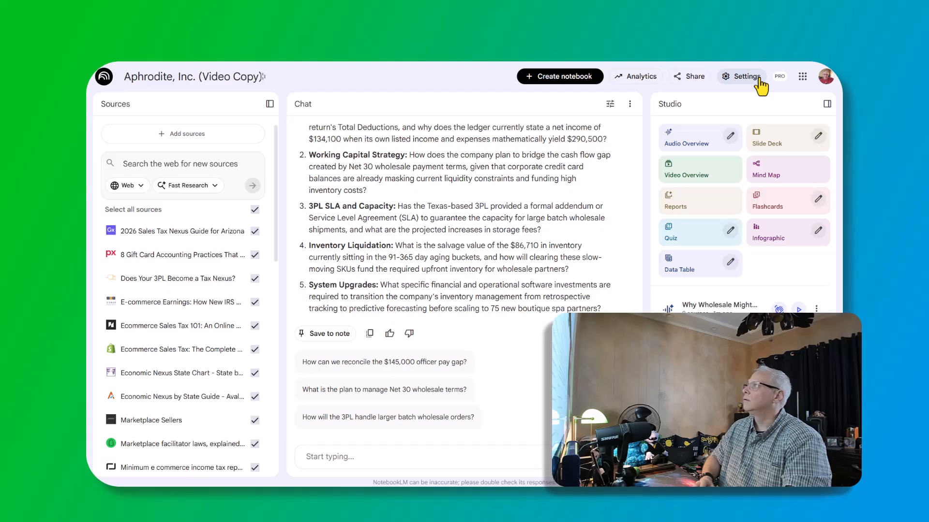
click(192, 138)
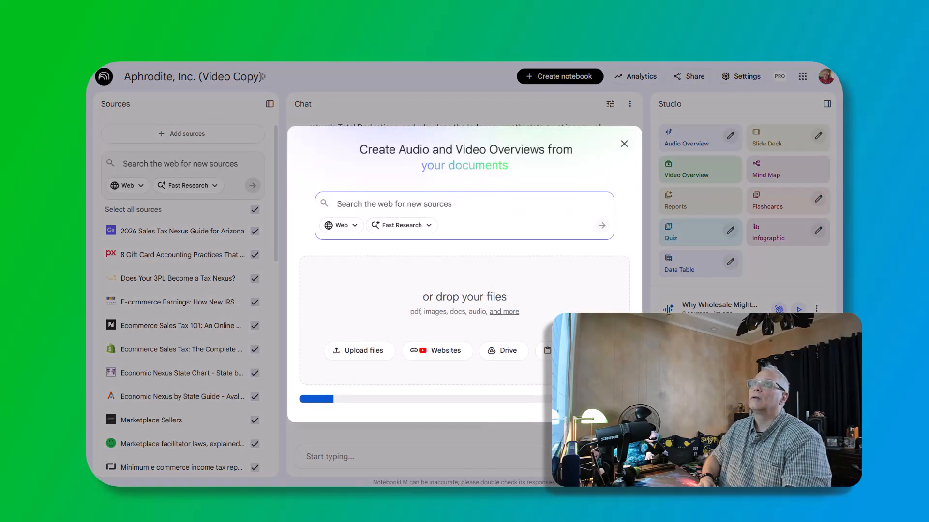
drag(470, 248, 457, 286)
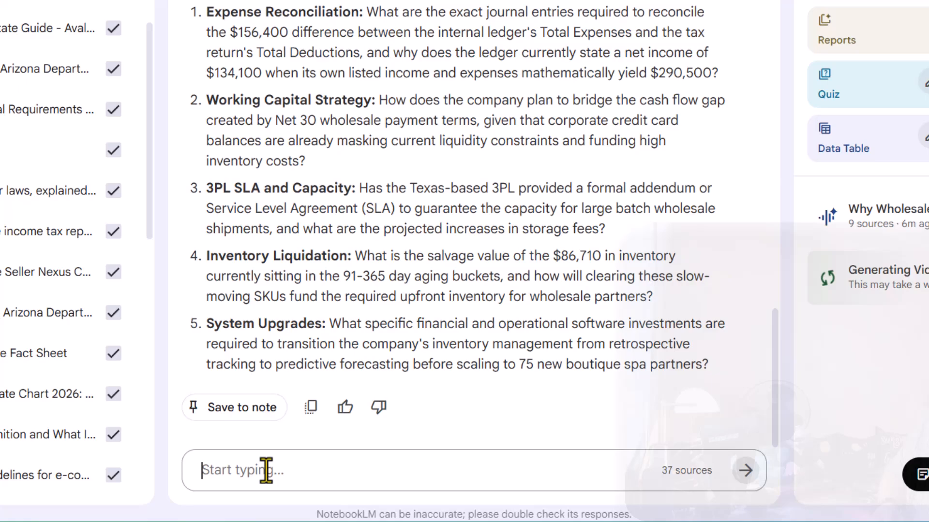
Ask the notebook chat, using IRS enforcement and 1099-K context, for Aphrodite's top 5 audit risk areas with specific controls, and read the answer
click(343, 455)
text("Using IRS enforcement and 1099-K context the uploaded sources, identify the top 5 audit risk areas for Aphrodite and propose specific controls for each.)
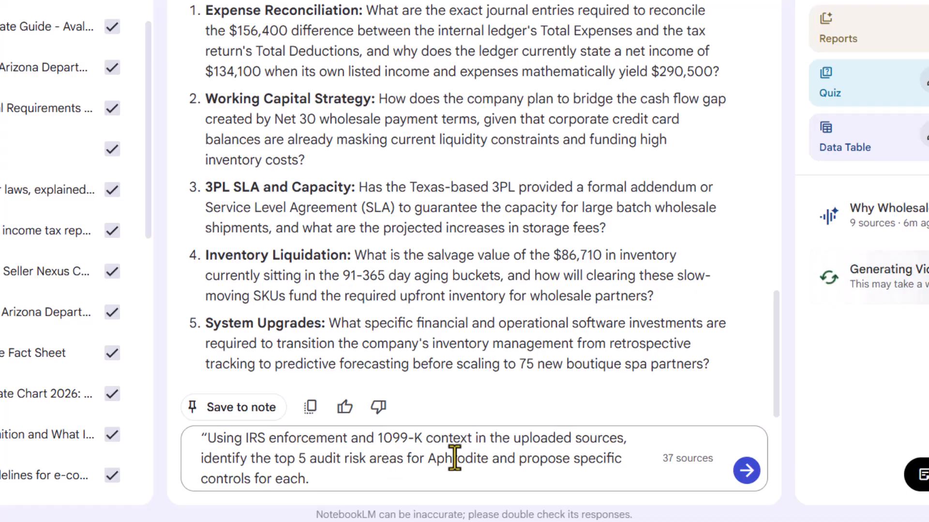
click(745, 470)
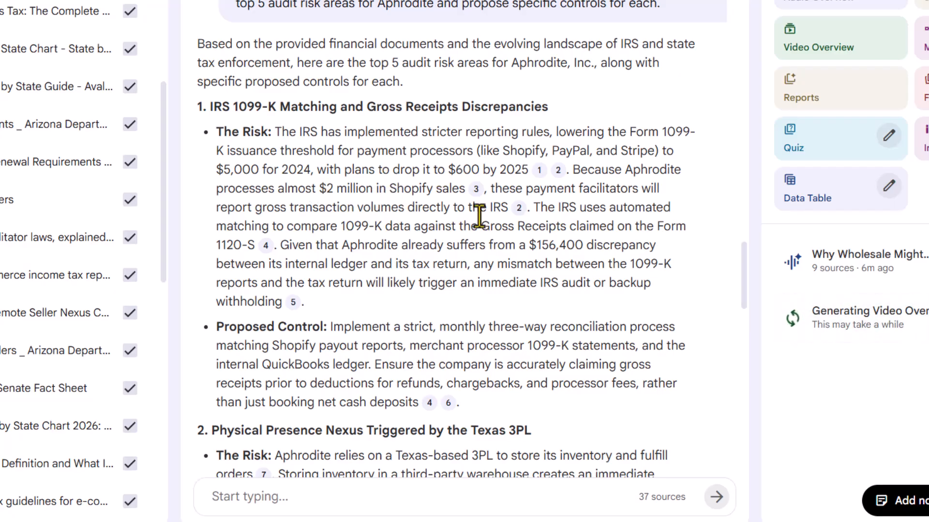
scroll(648, 193, down, 2)
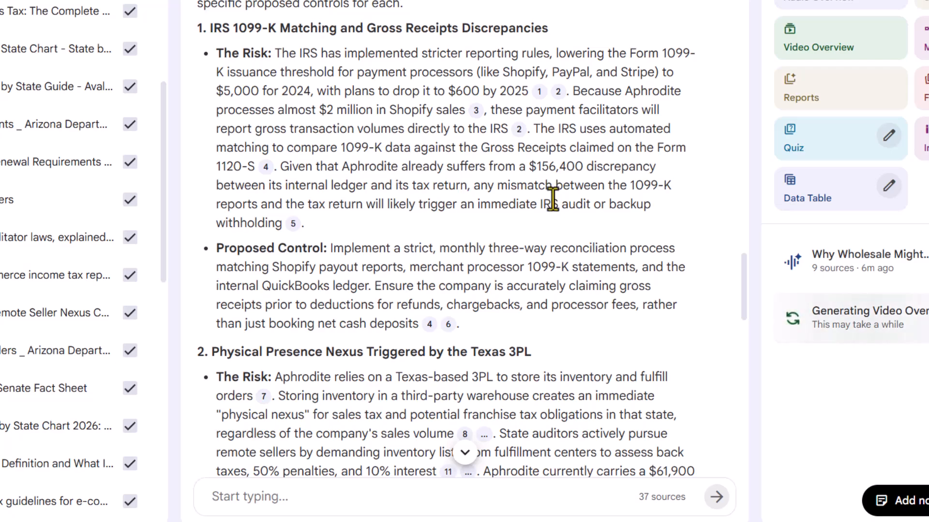
scroll(489, 247, down, 3)
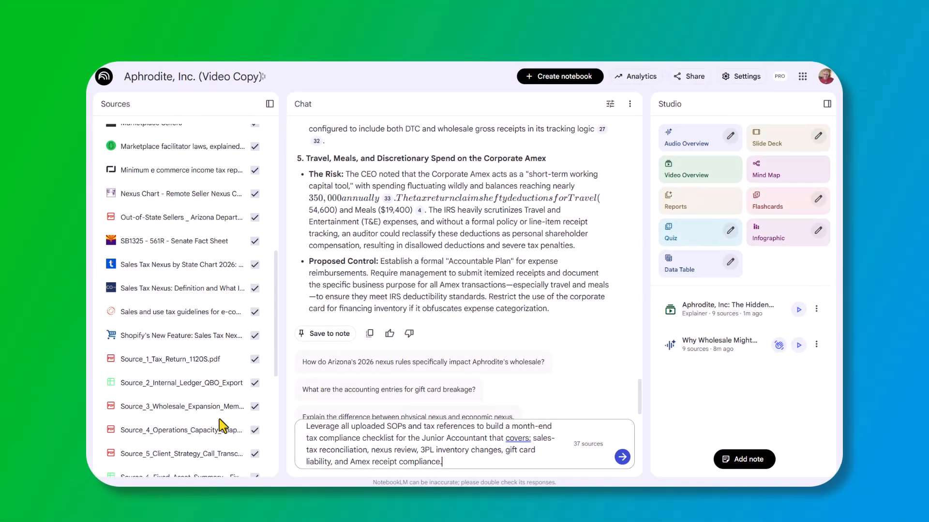
Request a Junior Accountant month-end tax compliance checklist covering sales-tax reconciliation, nexus review, 3PL inventory changes, gift card liability, and Amex receipt compliance
scroll(220, 428, down, 2)
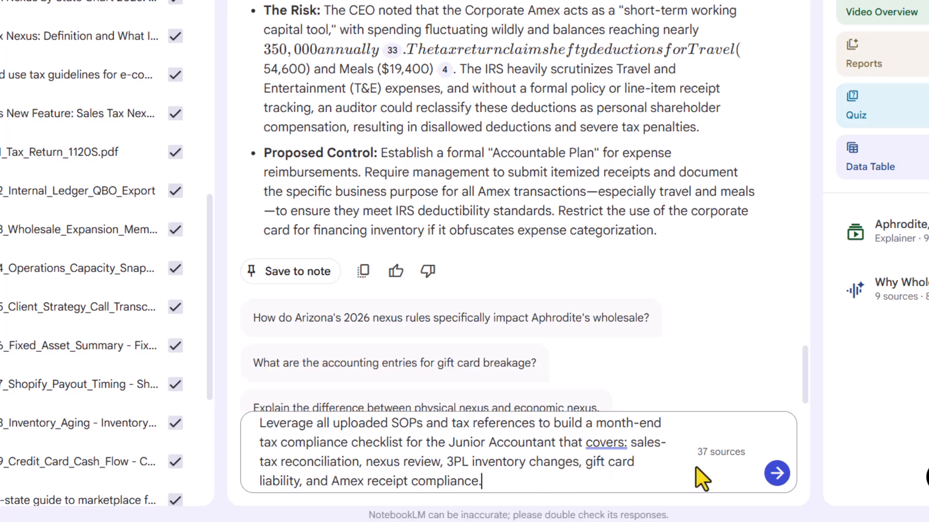
click(776, 473)
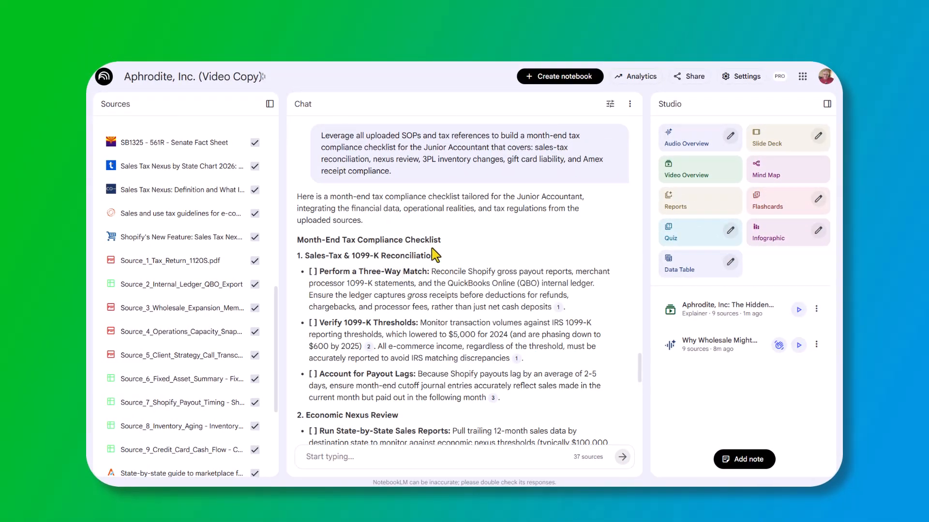
scroll(425, 252, down, 1)
scroll(408, 251, down, 1)
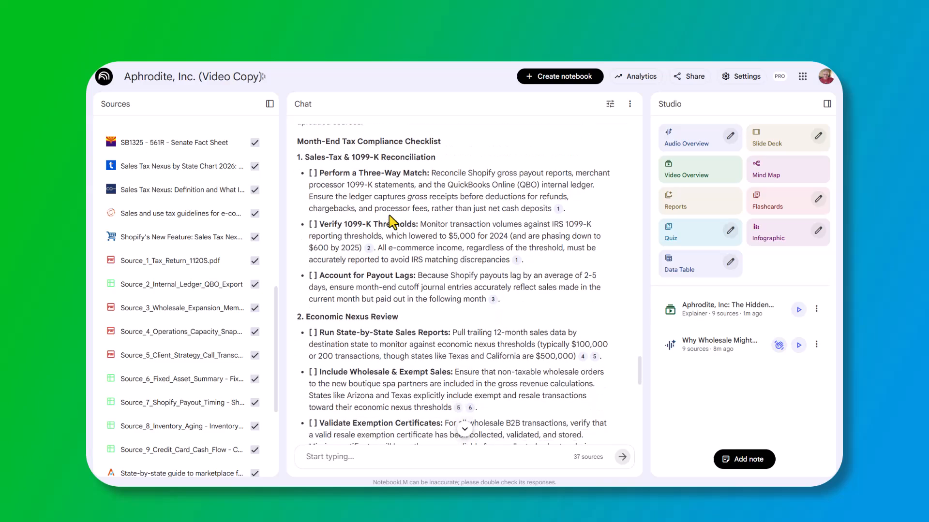
Review the month-end tax compliance checklist answer, save it as a note, and view that note's conversion and export options
scroll(377, 319, down, 2)
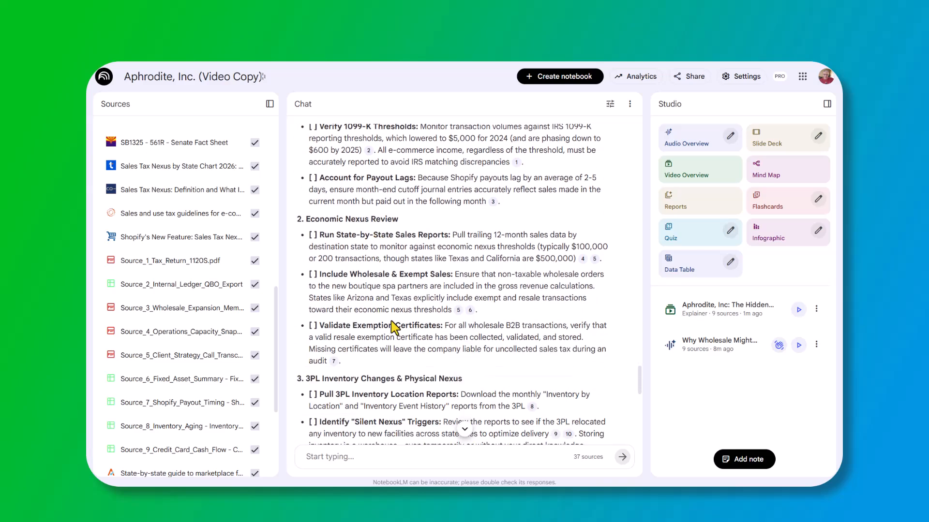
scroll(416, 358, down, 10)
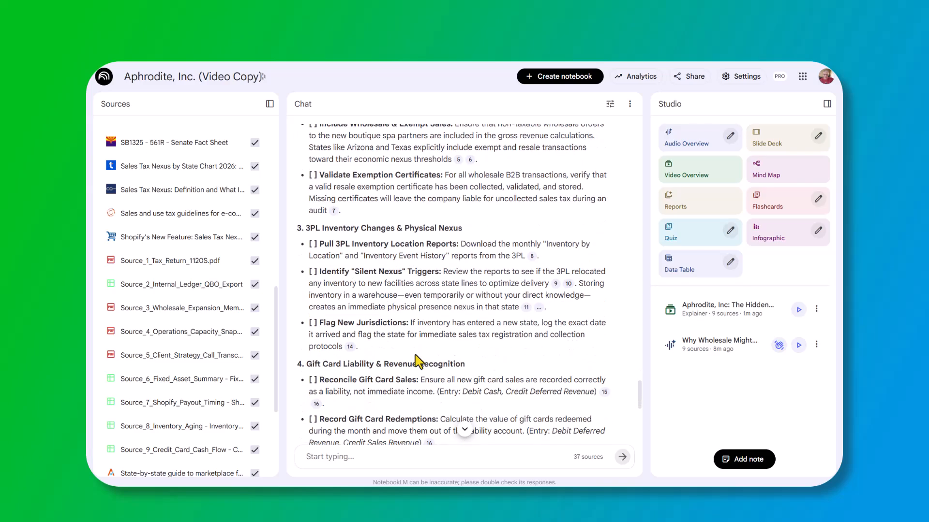
scroll(416, 358, down, 1)
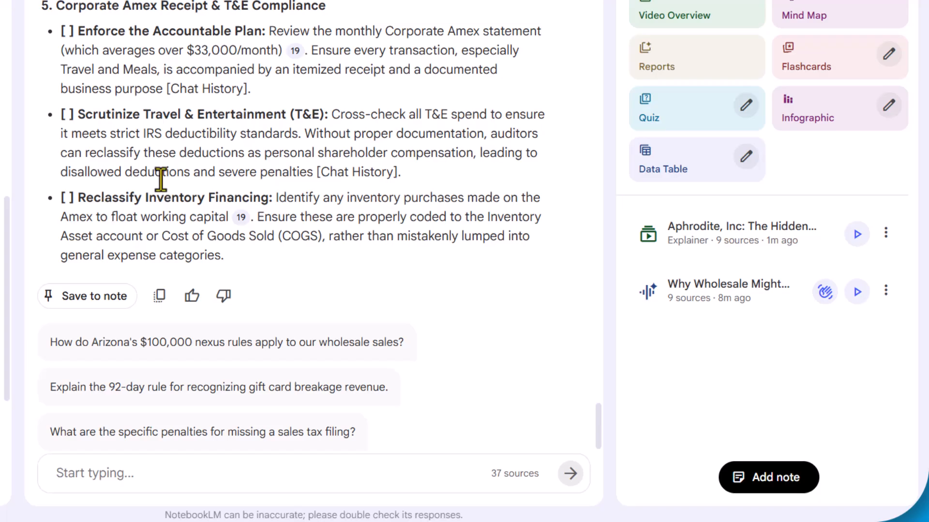
click(72, 300)
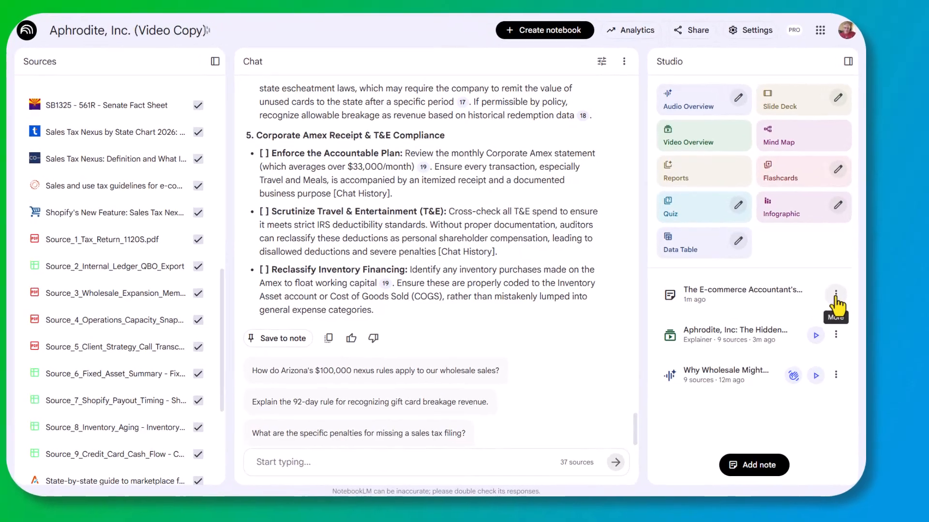
click(816, 309)
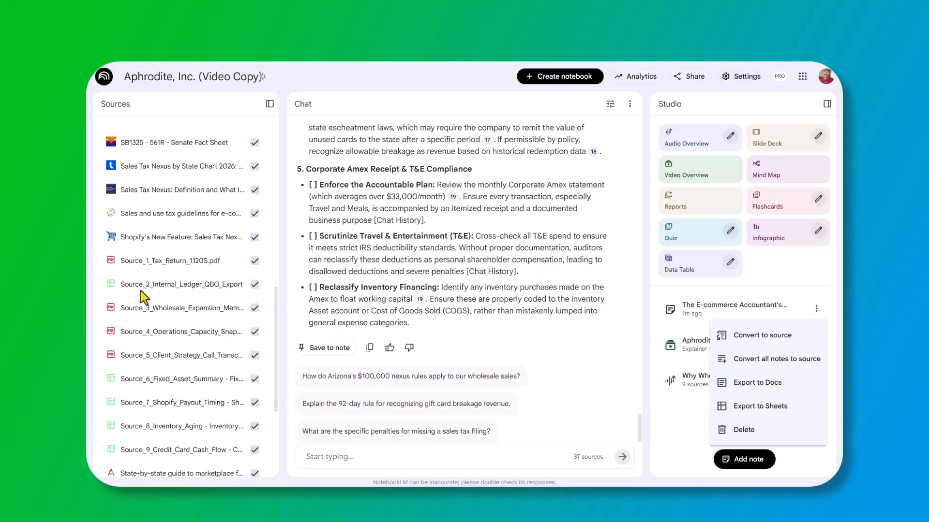
click(754, 313)
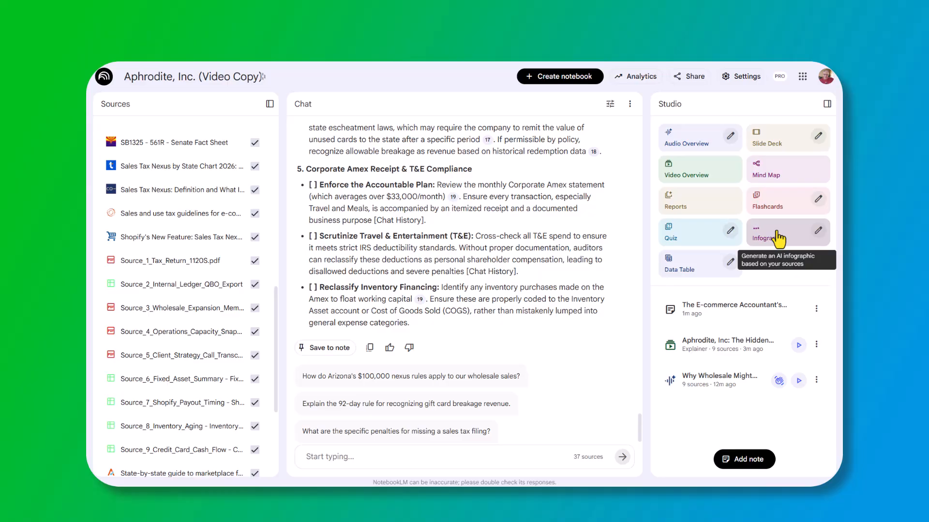
Generate an infographic in the Studio from the notebook's selected sources
click(778, 238)
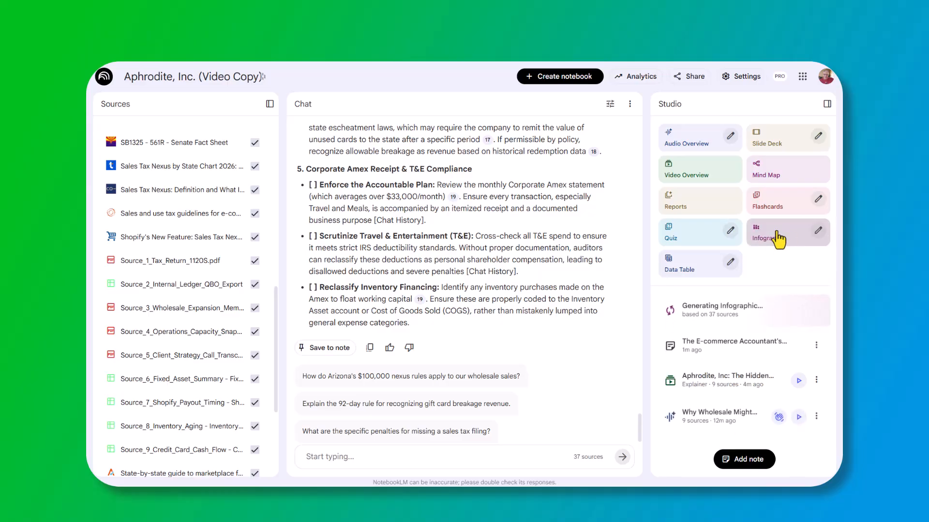